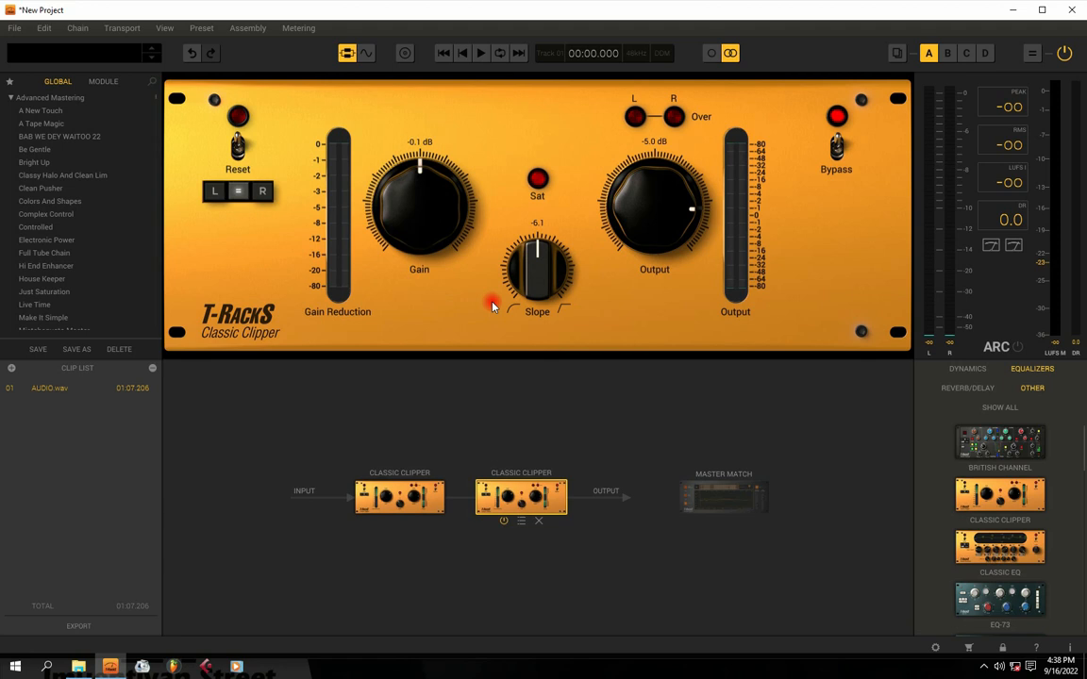
# Show the clip's waveform instead of the effect chain and lower the clipper's output level to -8.7 dB
pyautogui.click(366, 53)
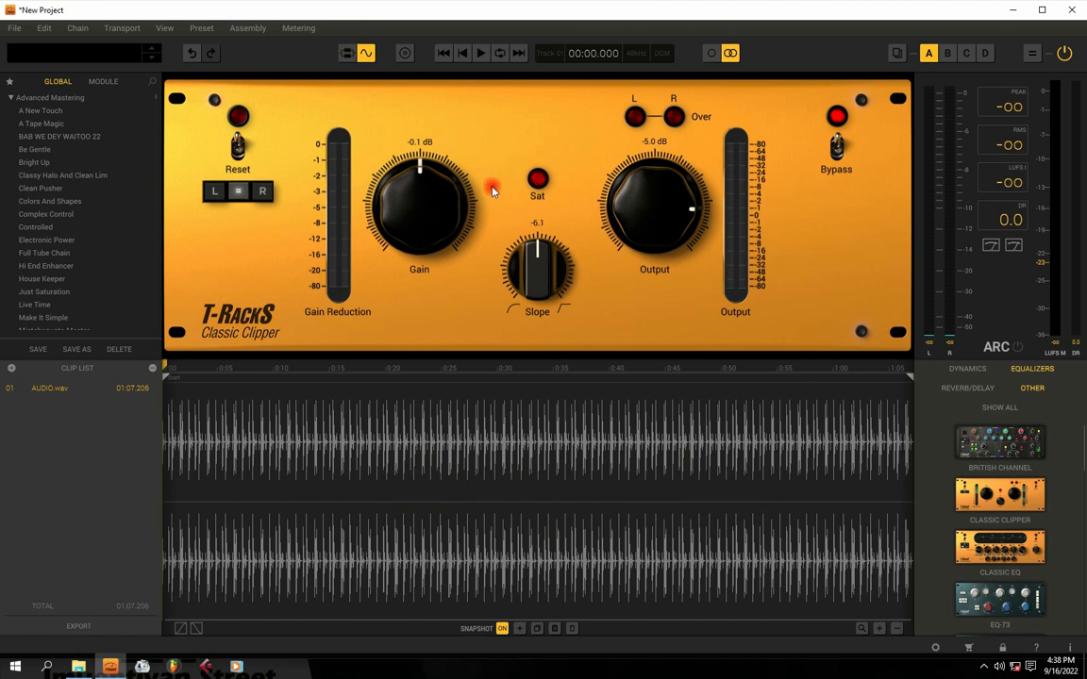
pyautogui.click(879, 628)
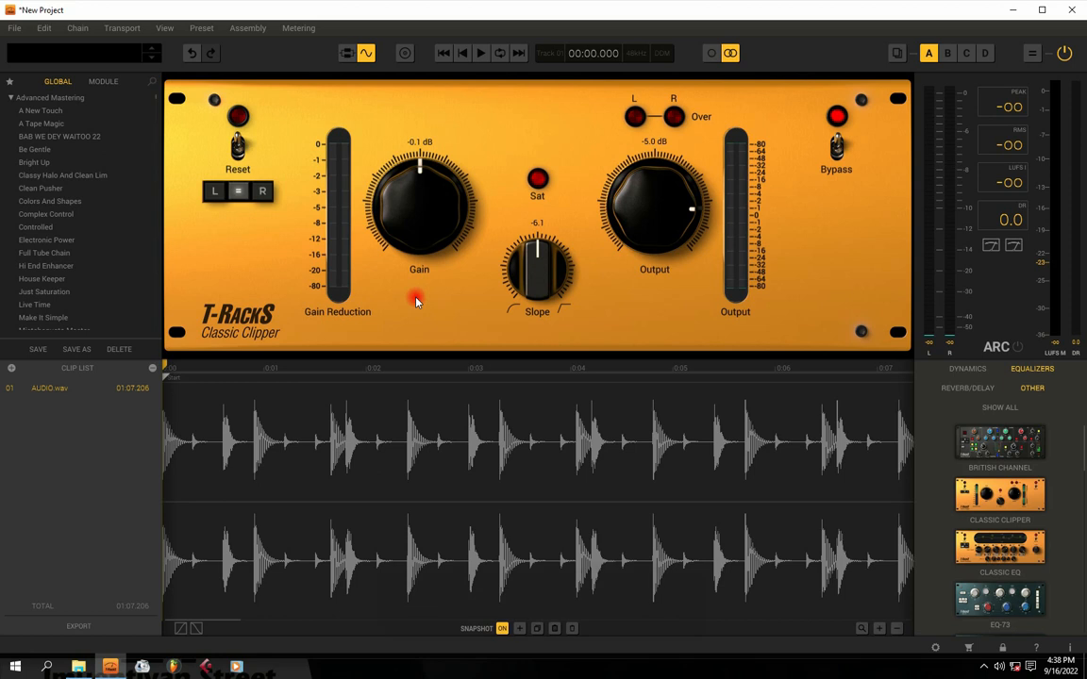
pyautogui.moveTo(633, 222); pyautogui.dragTo(634, 226)
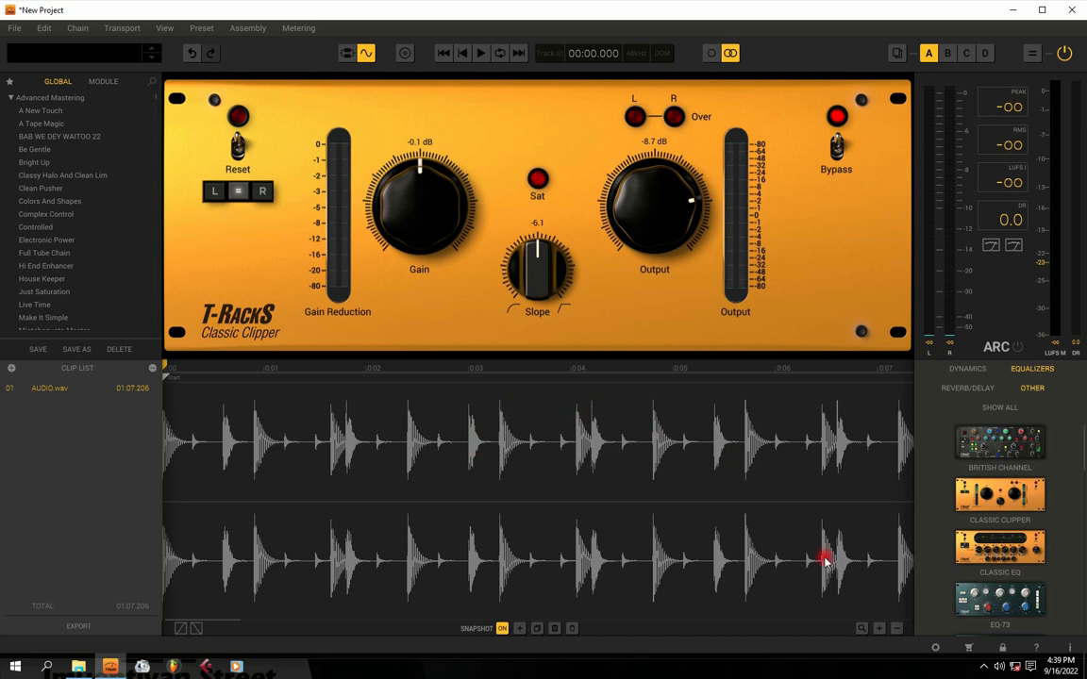
pyautogui.click(898, 629)
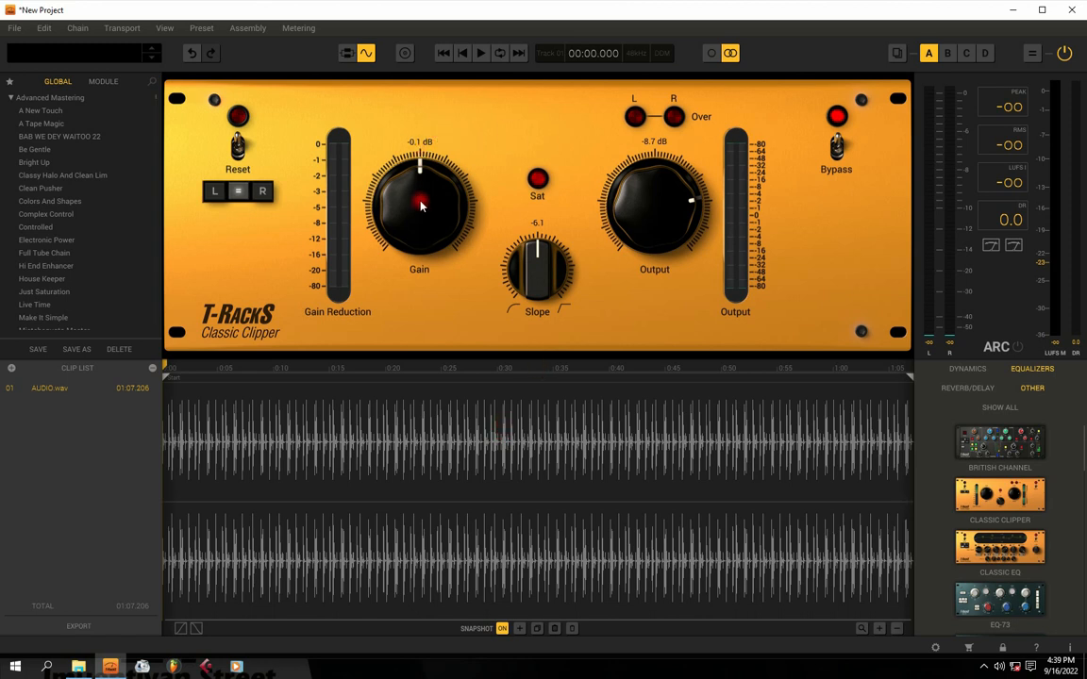
# Play the clip briefly through the clipper, then flip its bypass state and restore it
pyautogui.press('space')
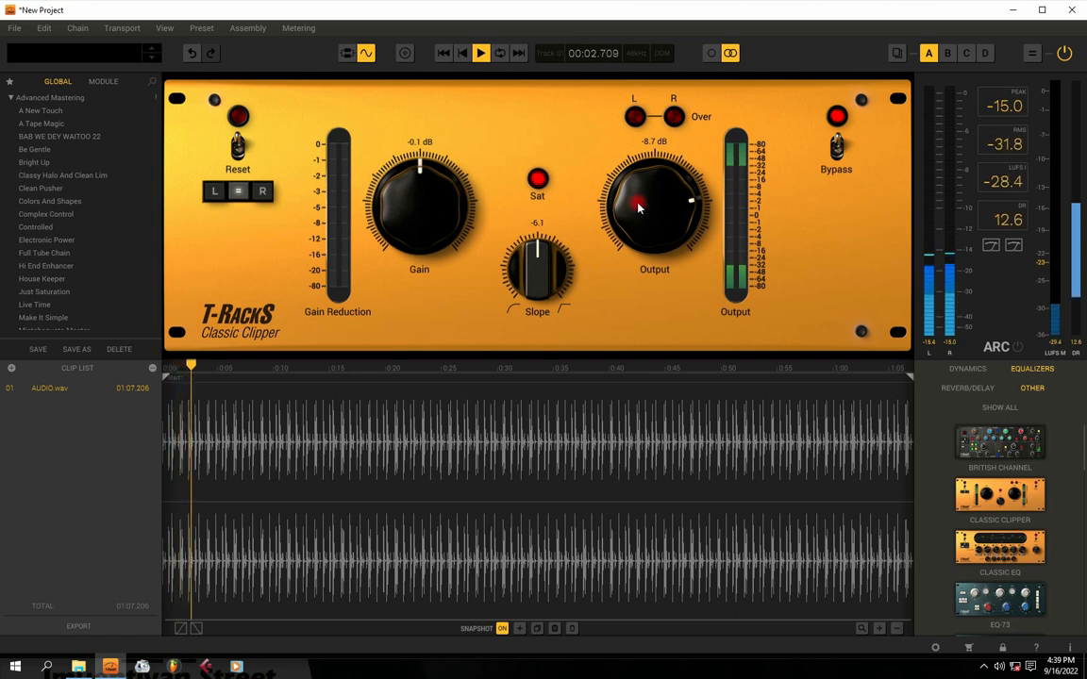
pyautogui.press('space')
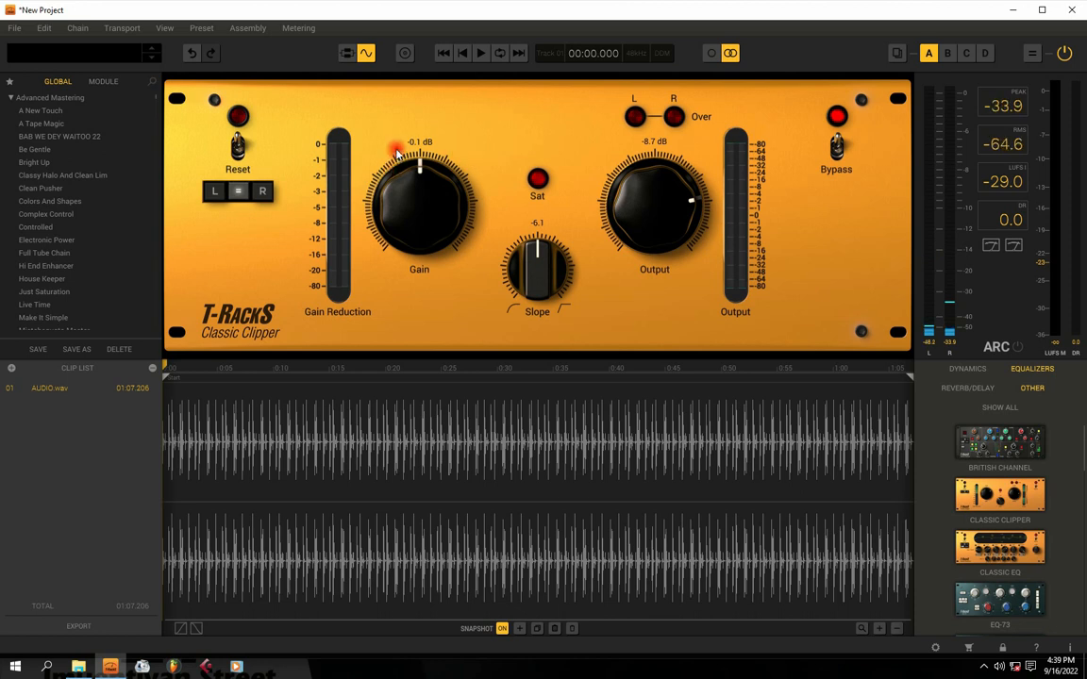
pyautogui.click(837, 147)
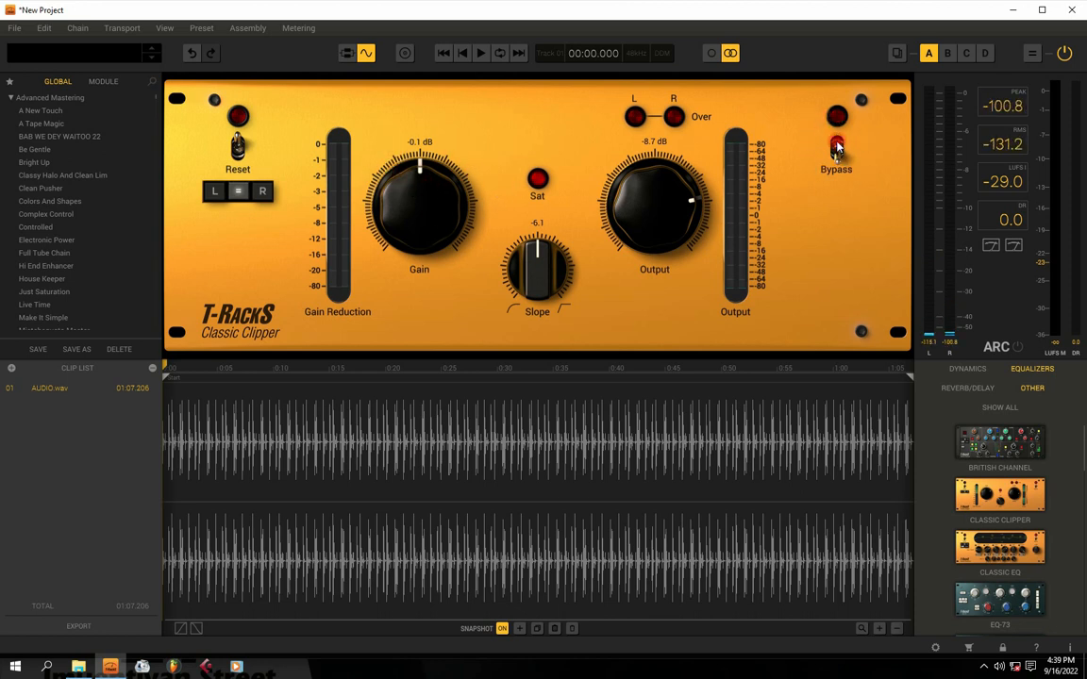
pyautogui.click(838, 149)
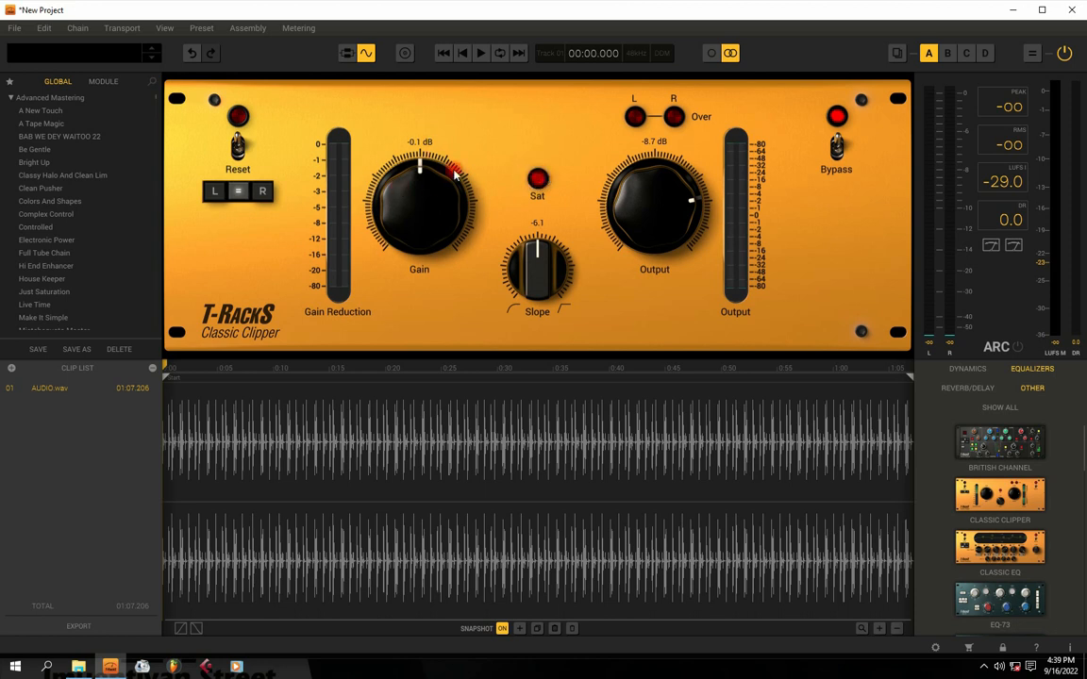
# Set the clipper's gain to -0.2 dB and try the separate left and right channel modes, ending on linked channels
pyautogui.moveTo(423, 207)
pyautogui.mouseDown()
pyautogui.moveTo(414, 188)
pyautogui.moveTo(422, 219)
pyautogui.moveTo(423, 206)
pyautogui.mouseUp()
pyautogui.click(218, 195)
pyautogui.click(262, 191)
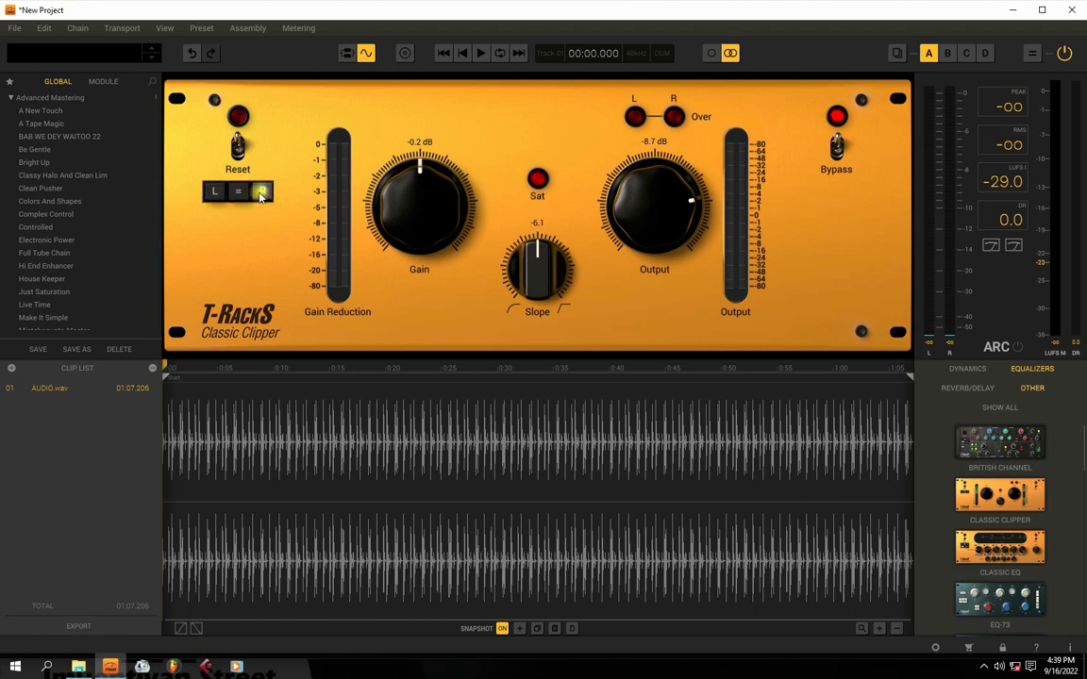
pyautogui.click(215, 192)
pyautogui.click(262, 193)
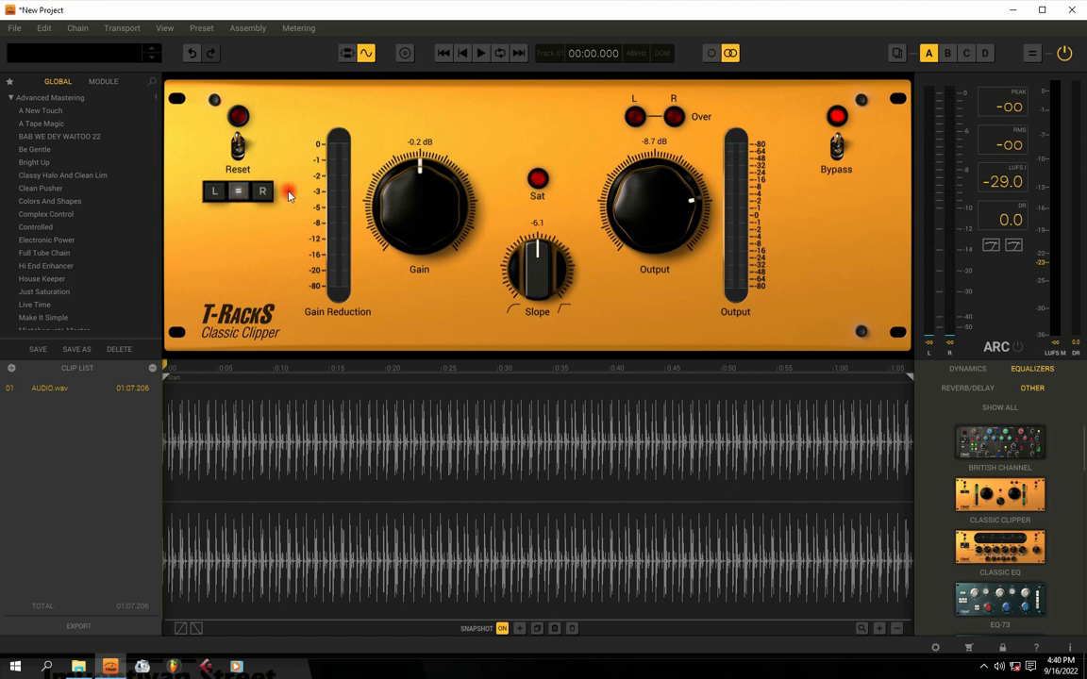
# Reset the clipper, try different output and gain settings, and reset all its controls to defaults again
pyautogui.click(240, 147)
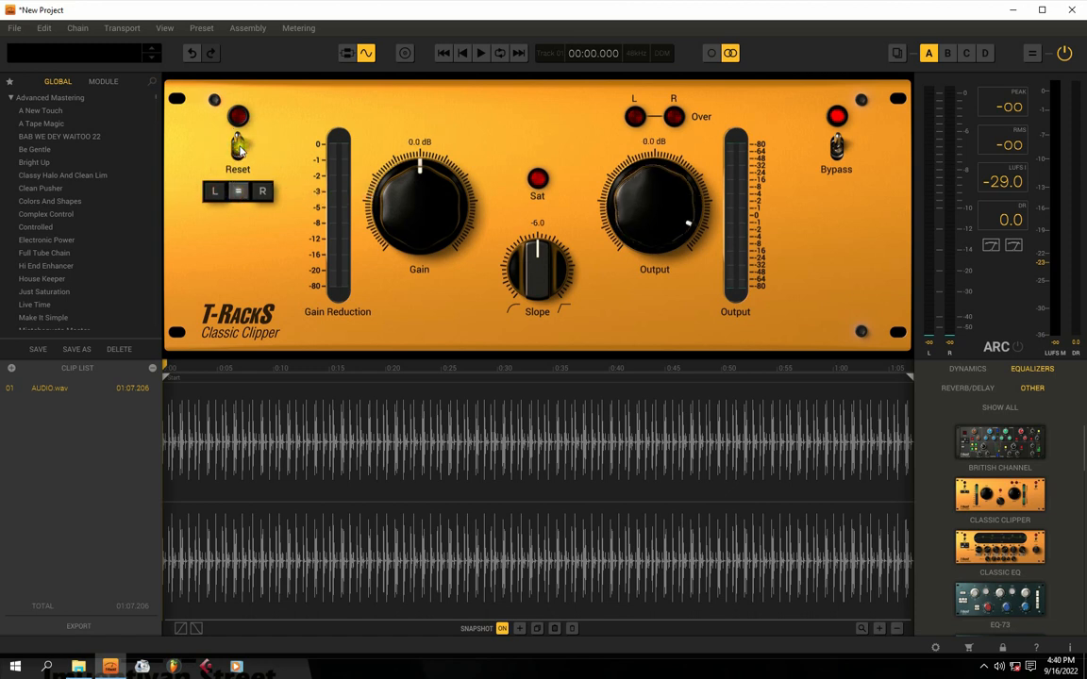
pyautogui.moveTo(657, 201); pyautogui.dragTo(652, 236)
pyautogui.moveTo(422, 216); pyautogui.dragTo(349, 167)
pyautogui.click(239, 148)
# Sweep the clipper's slope through its range, including 0.0, and settle it at -3.2
pyautogui.moveTo(533, 286); pyautogui.dragTo(533, 264)
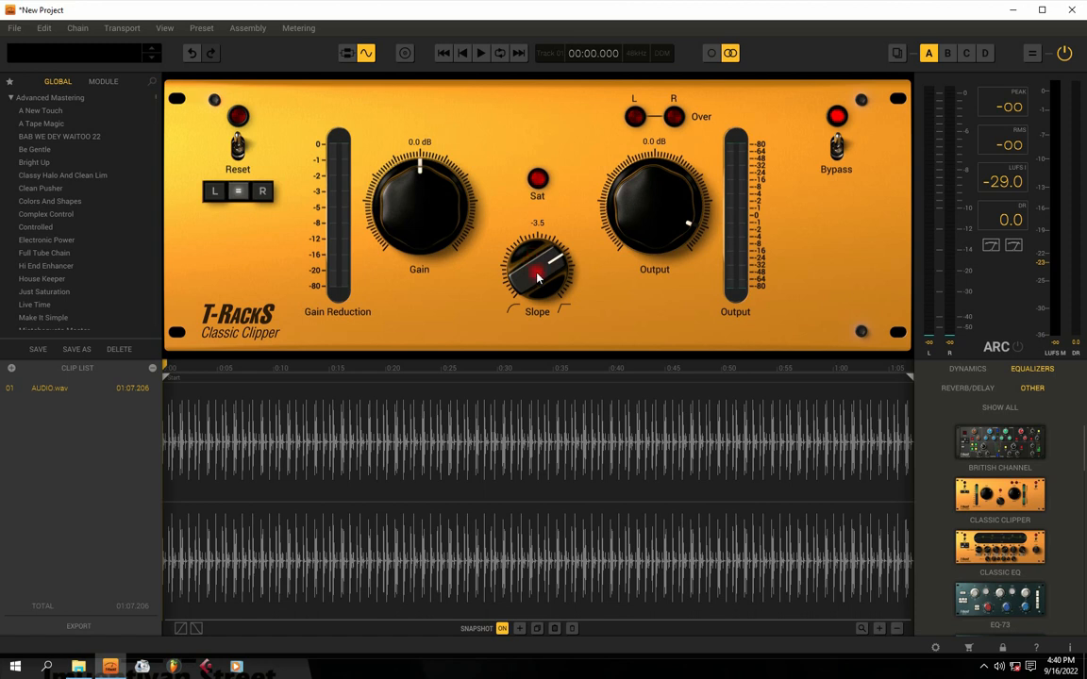
pyautogui.moveTo(537, 280)
pyautogui.mouseDown()
pyautogui.moveTo(540, 268)
pyautogui.moveTo(528, 288)
pyautogui.mouseUp()
pyautogui.moveTo(526, 281); pyautogui.dragTo(588, 335)
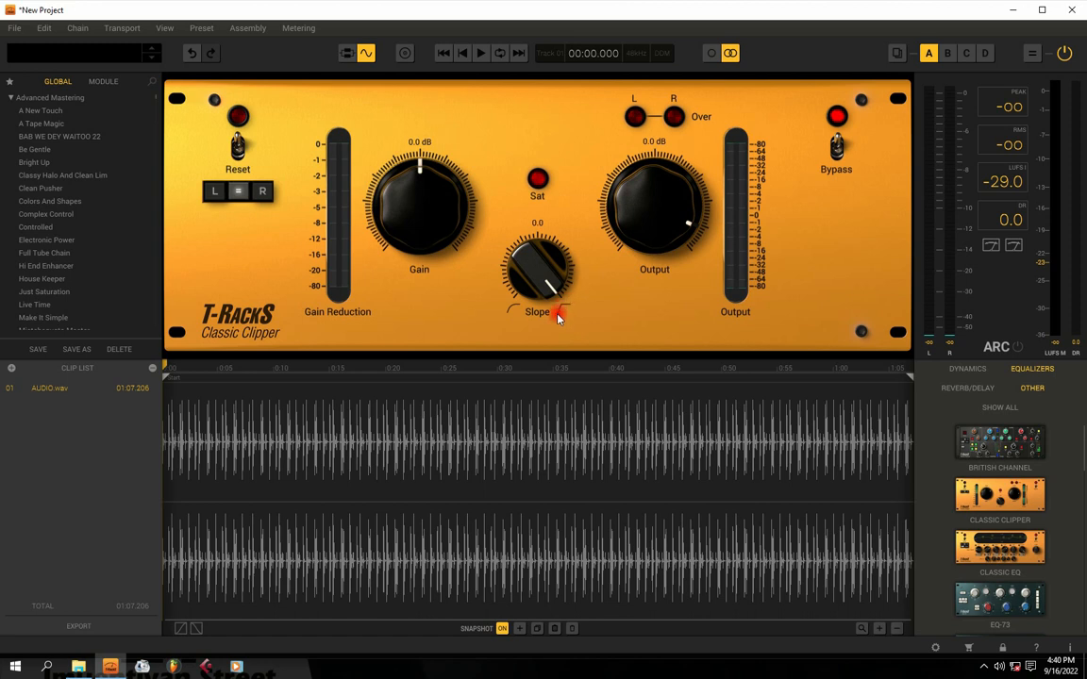
pyautogui.moveTo(529, 252)
pyautogui.mouseDown()
pyautogui.moveTo(534, 306)
pyautogui.moveTo(538, 267)
pyautogui.moveTo(548, 294)
pyautogui.moveTo(528, 272)
pyautogui.mouseUp()
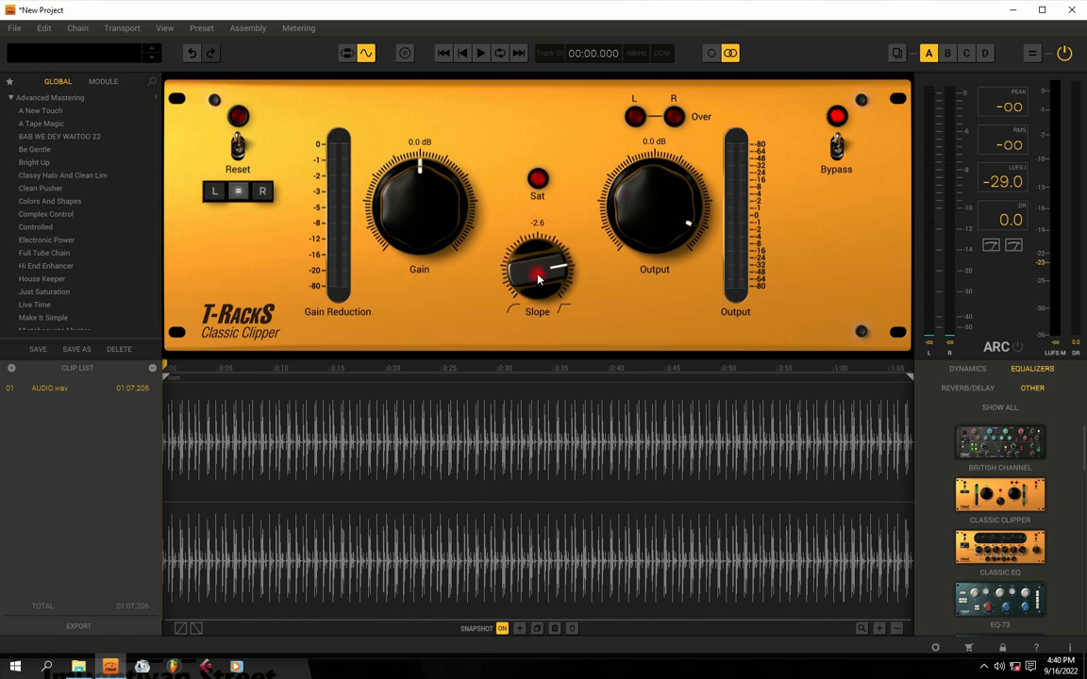
pyautogui.moveTo(535, 274); pyautogui.dragTo(535, 275)
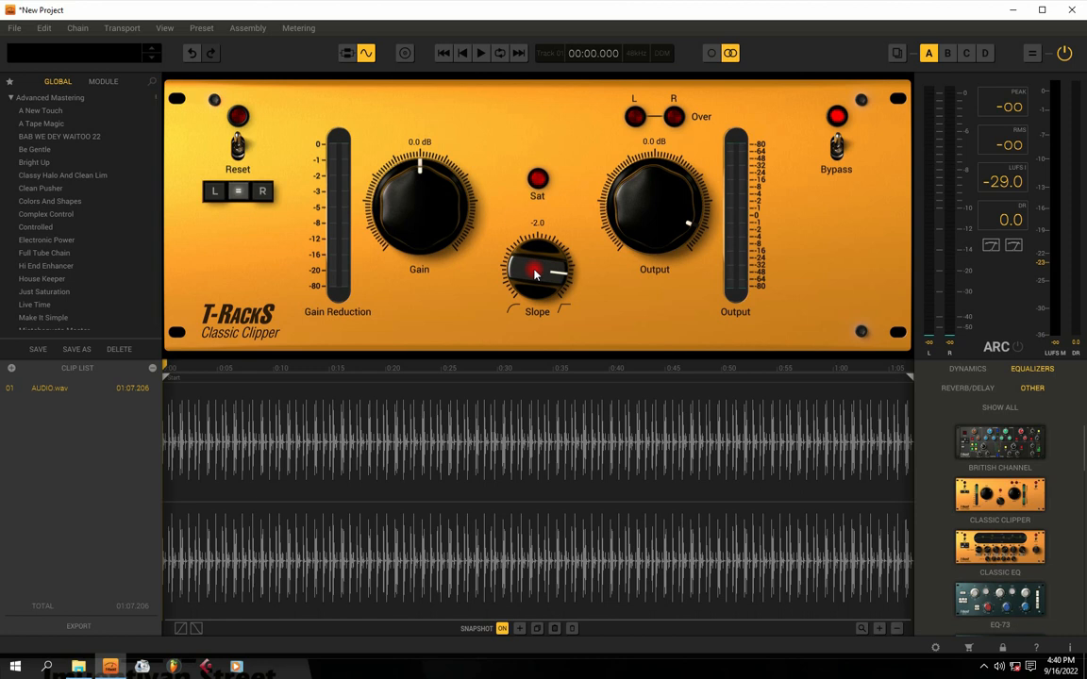
pyautogui.moveTo(535, 274); pyautogui.dragTo(538, 298)
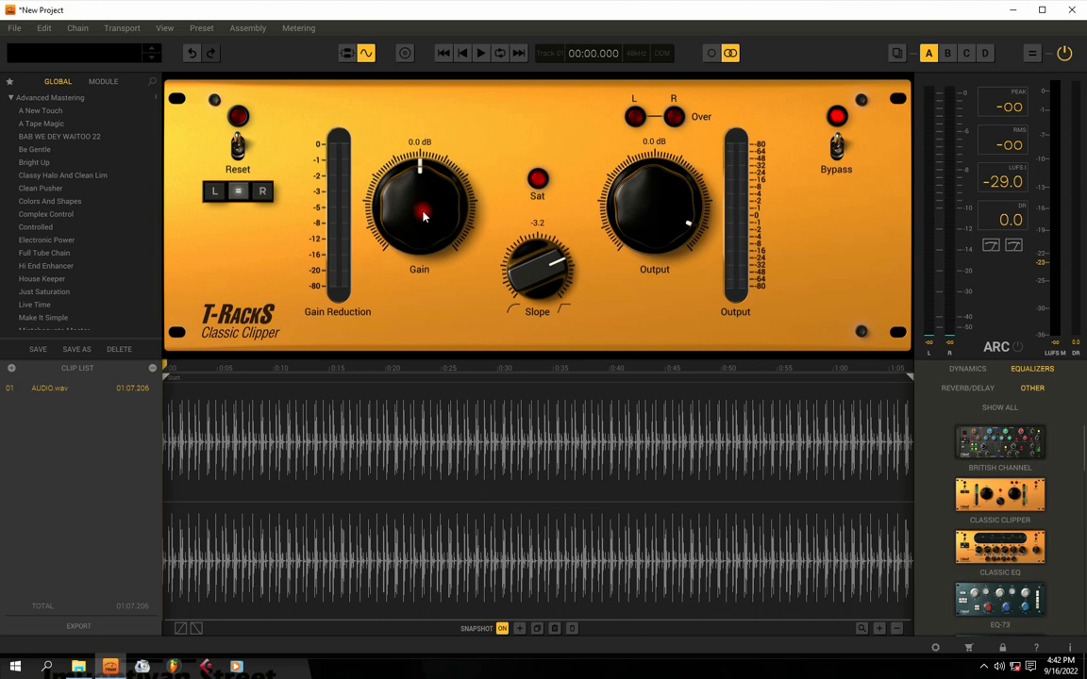
# Play the clip several times and examine the output and gain reduction meters at the default gain
pyautogui.press('space')
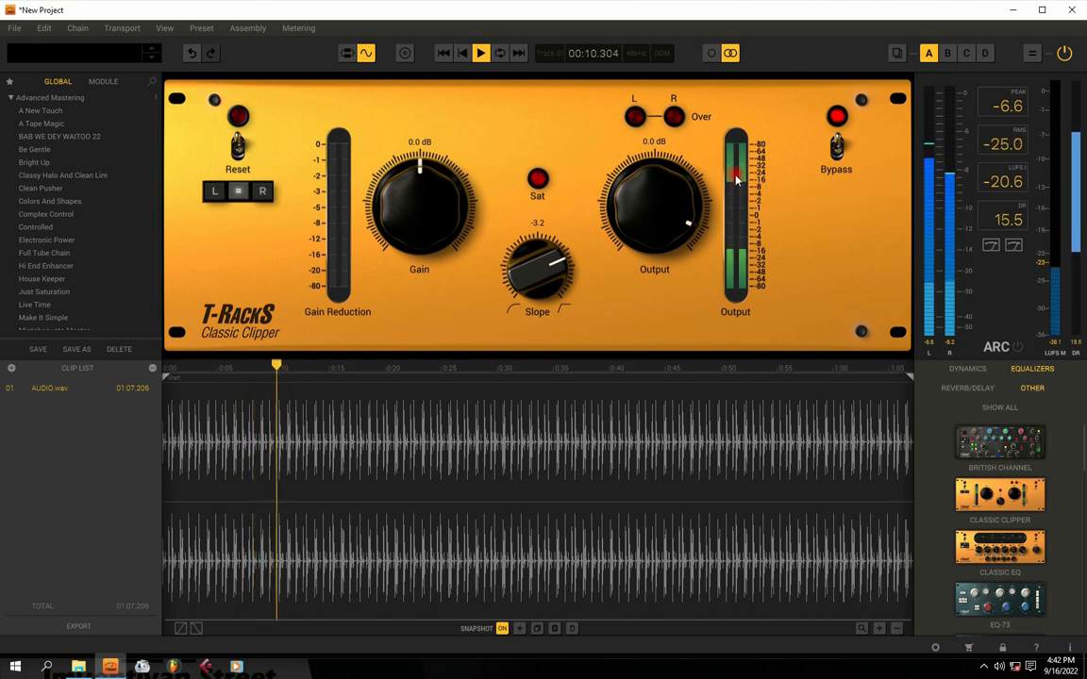
pyautogui.press('space')
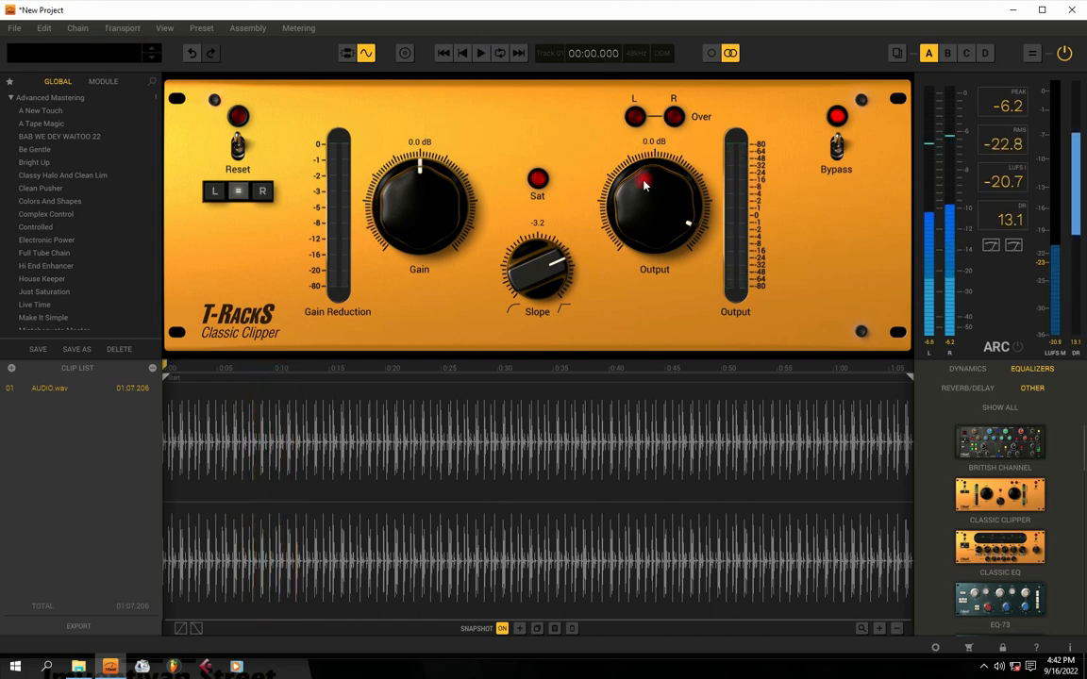
pyautogui.press('space')
pyautogui.press('space')
pyautogui.press('space')
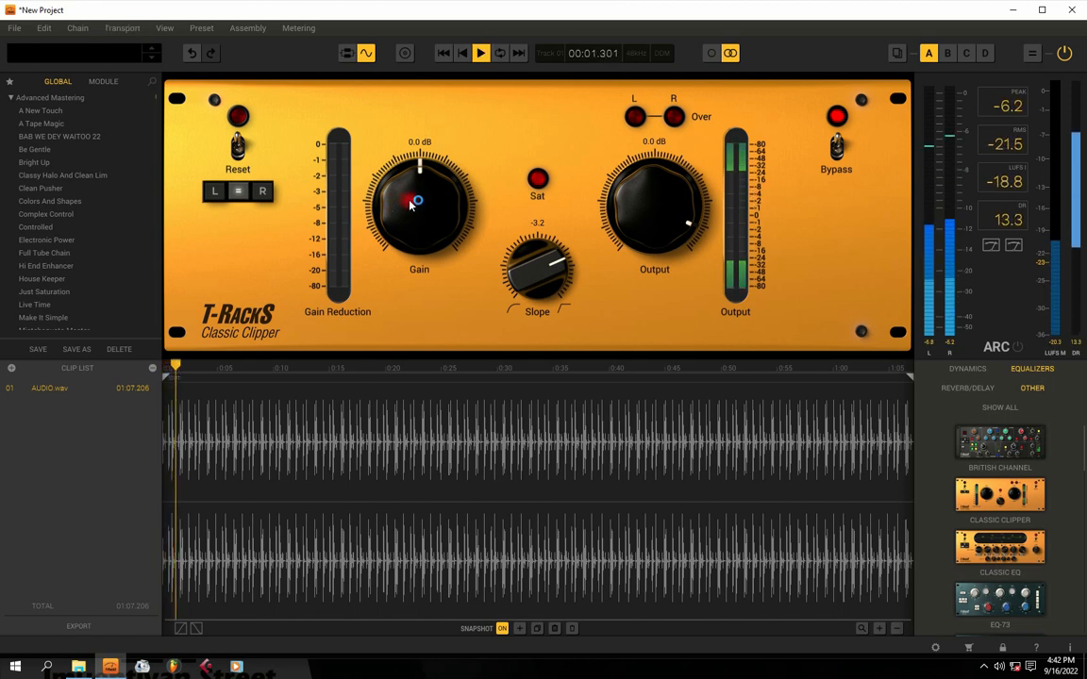
pyautogui.press('space')
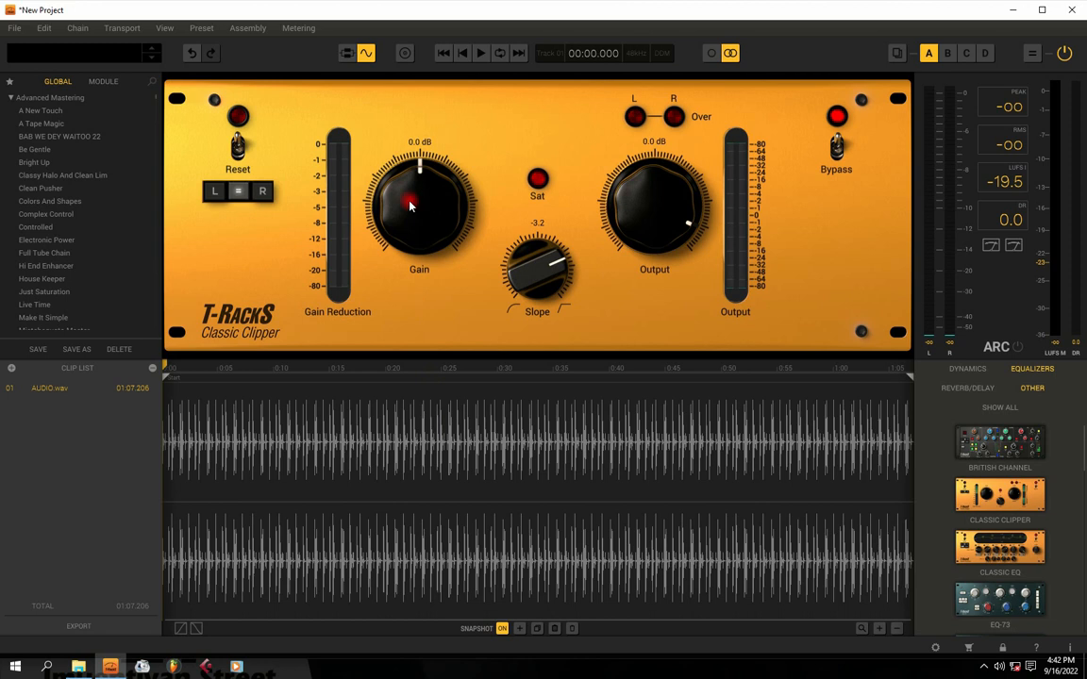
# Try the clipper's gain at 2.8 dB, lower it to -0.4 dB and audition the clip
pyautogui.moveTo(414, 225); pyautogui.dragTo(412, 204)
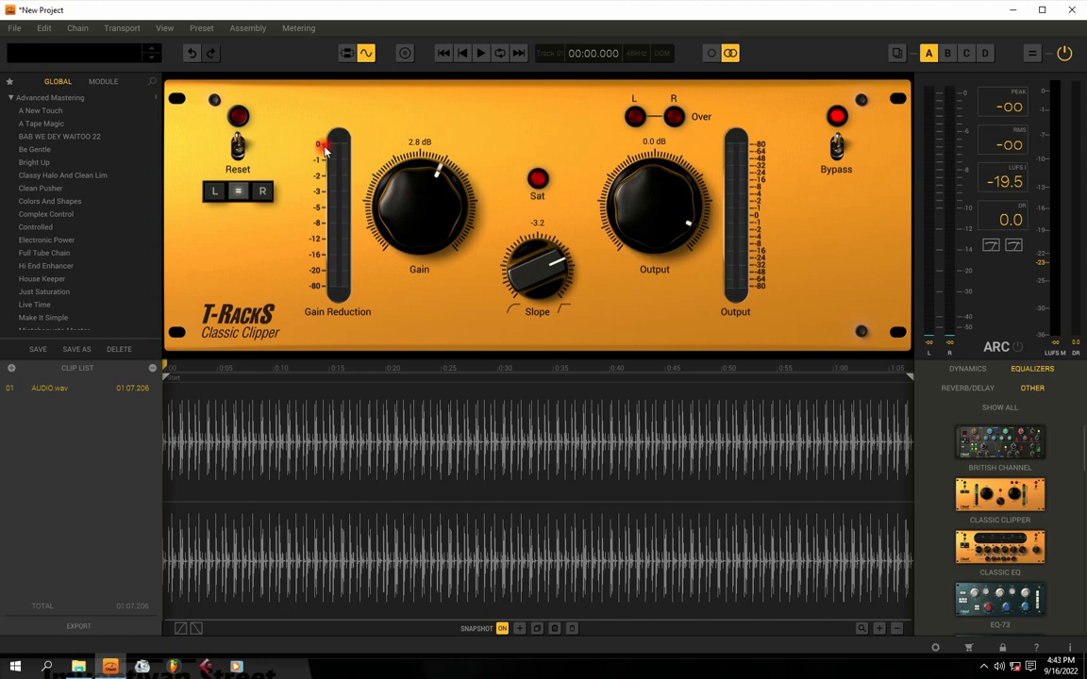
pyautogui.moveTo(413, 198); pyautogui.dragTo(418, 222)
pyautogui.press('space')
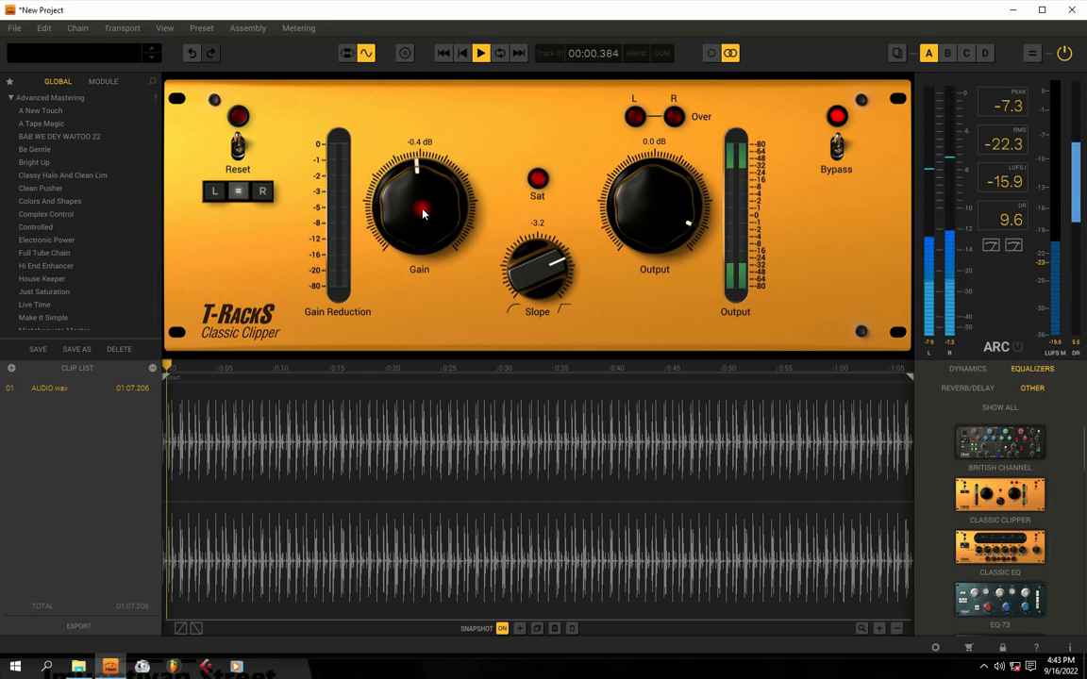
pyautogui.press('space')
# Raise the clipper's gain to 8.3 dB, audition the clip repeatedly for gain reduction, and fine-tune the gain to 8.4 dB
pyautogui.moveTo(418, 220); pyautogui.dragTo(420, 197)
pyautogui.press('space')
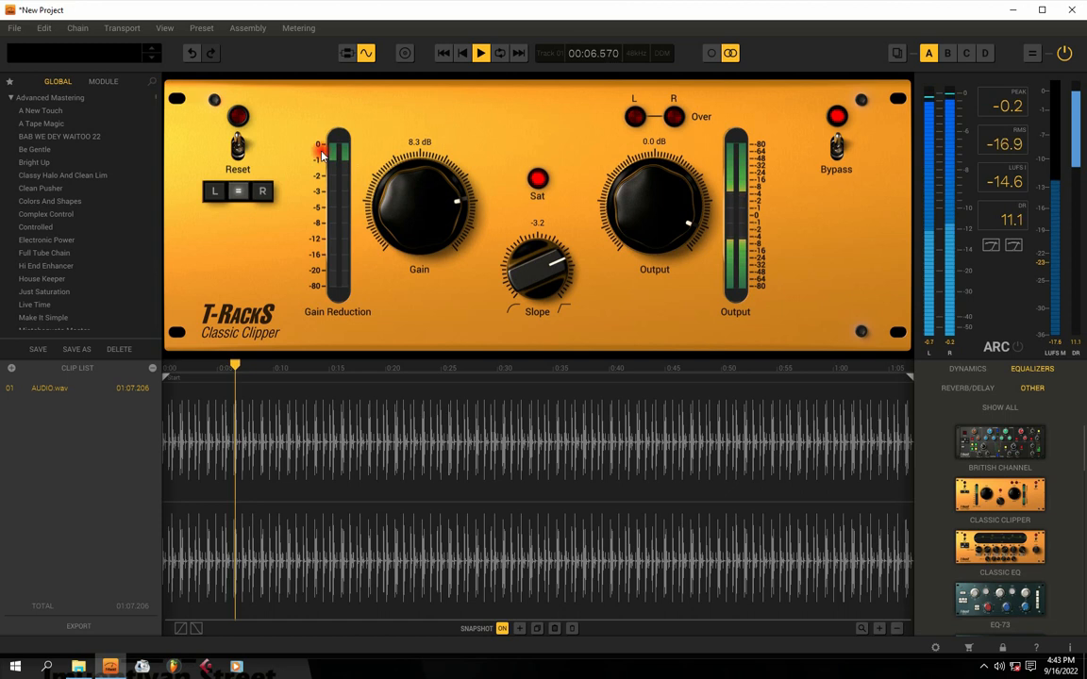
pyautogui.press('space')
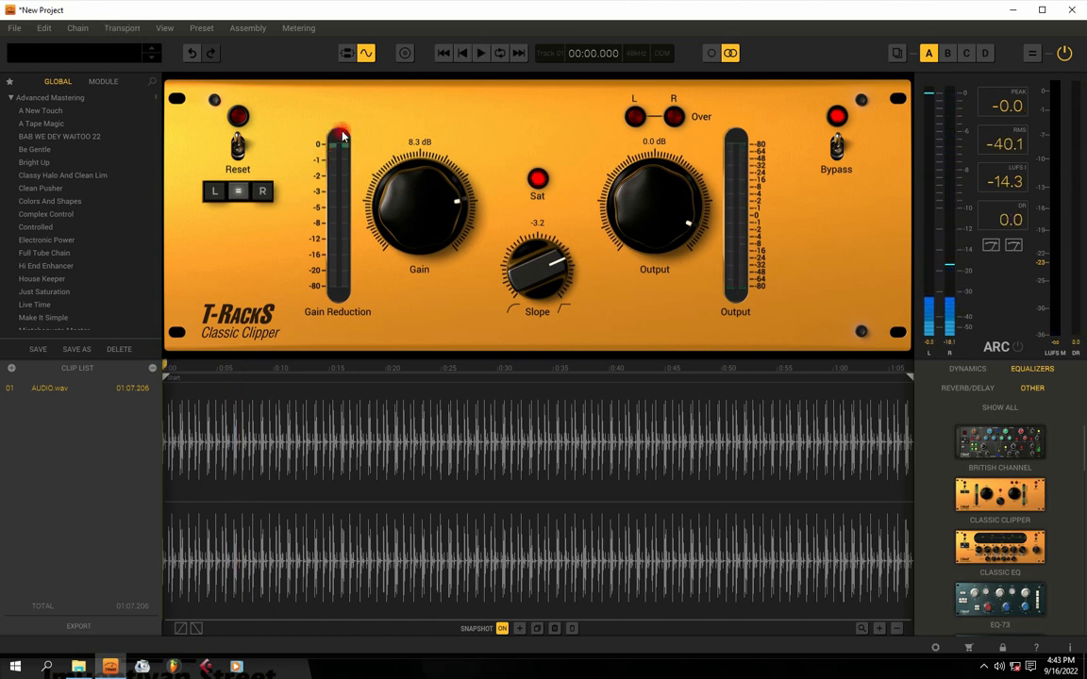
pyautogui.press('space')
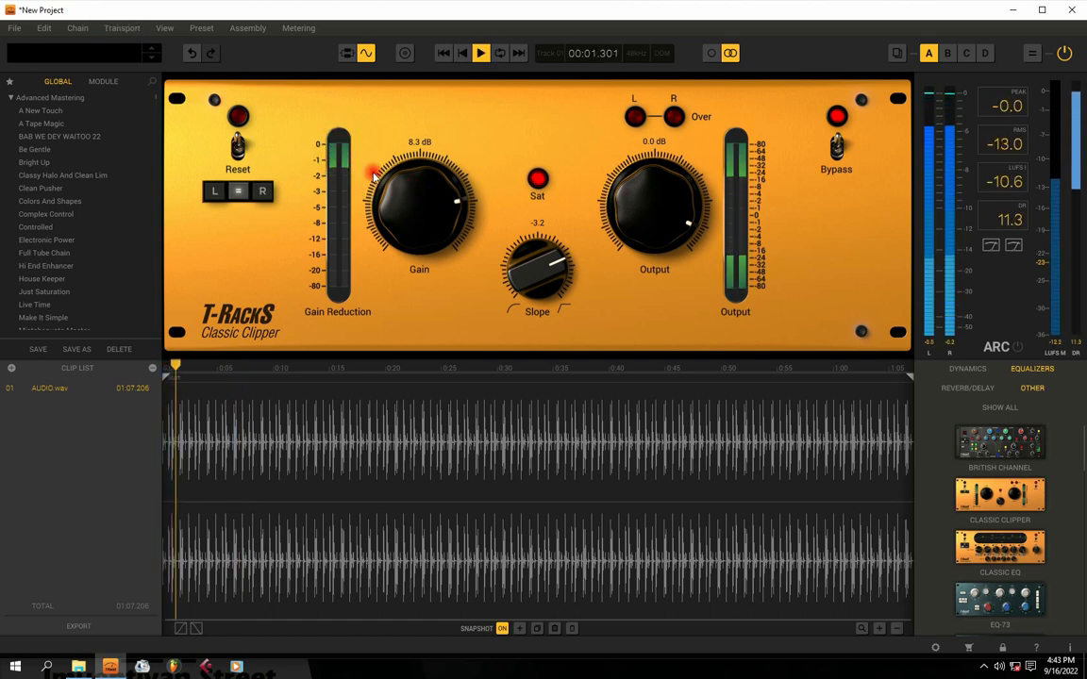
pyautogui.press('space')
pyautogui.press('space')
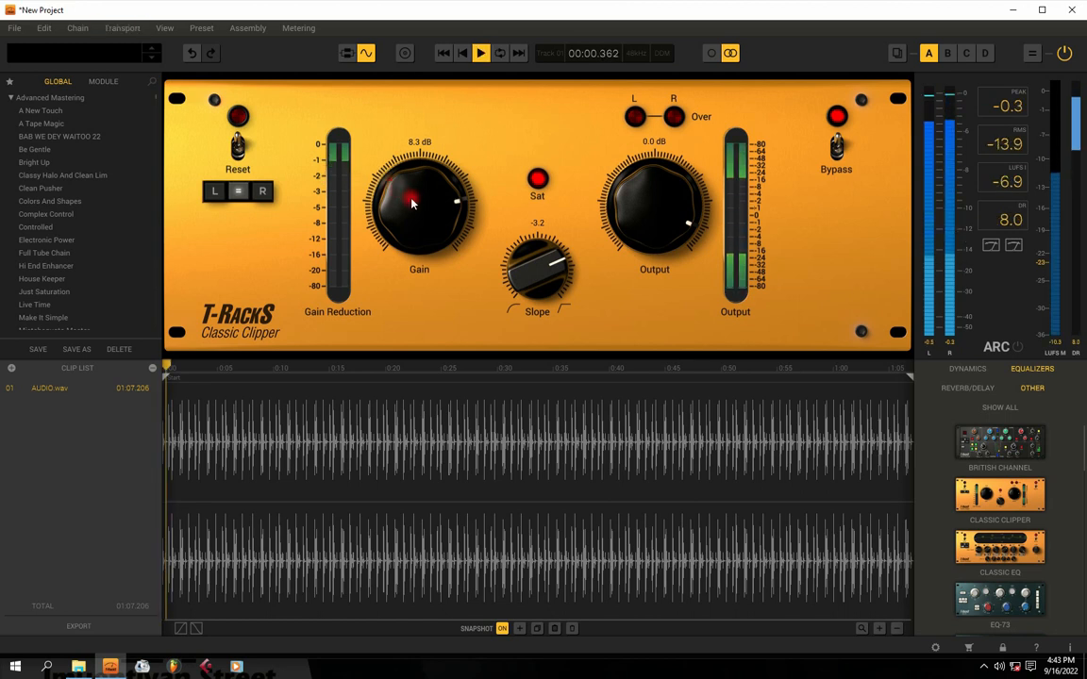
pyautogui.moveTo(414, 195); pyautogui.dragTo(415, 205)
pyautogui.press('space')
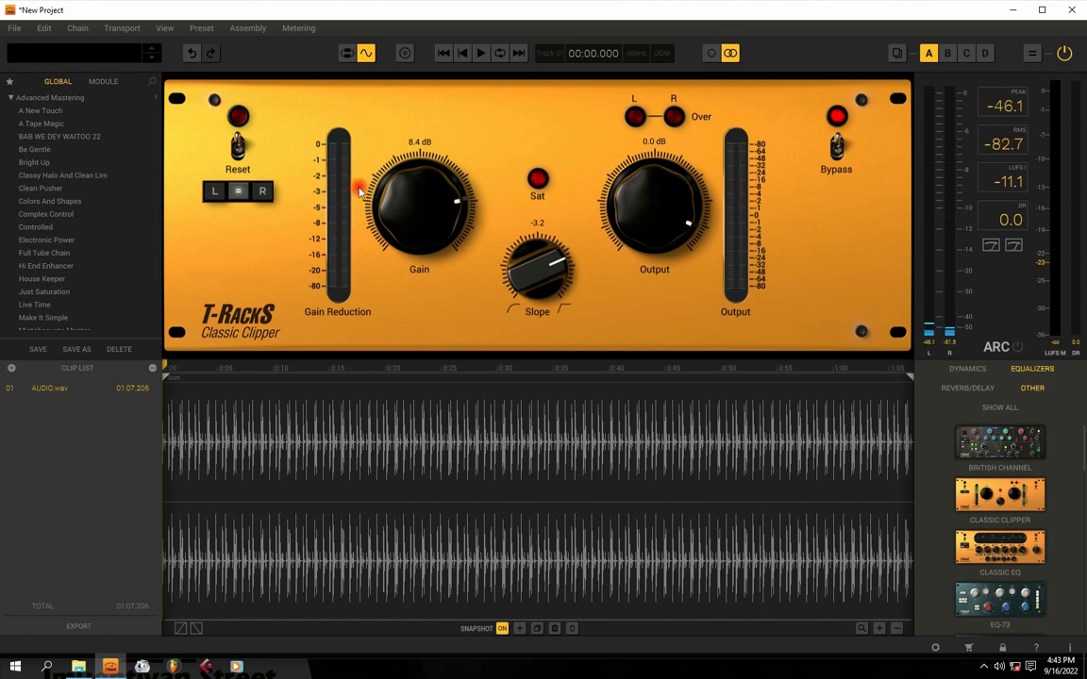
# Play the clip while pushing the clipper's gain up to 15.0 dB
pyautogui.press('space')
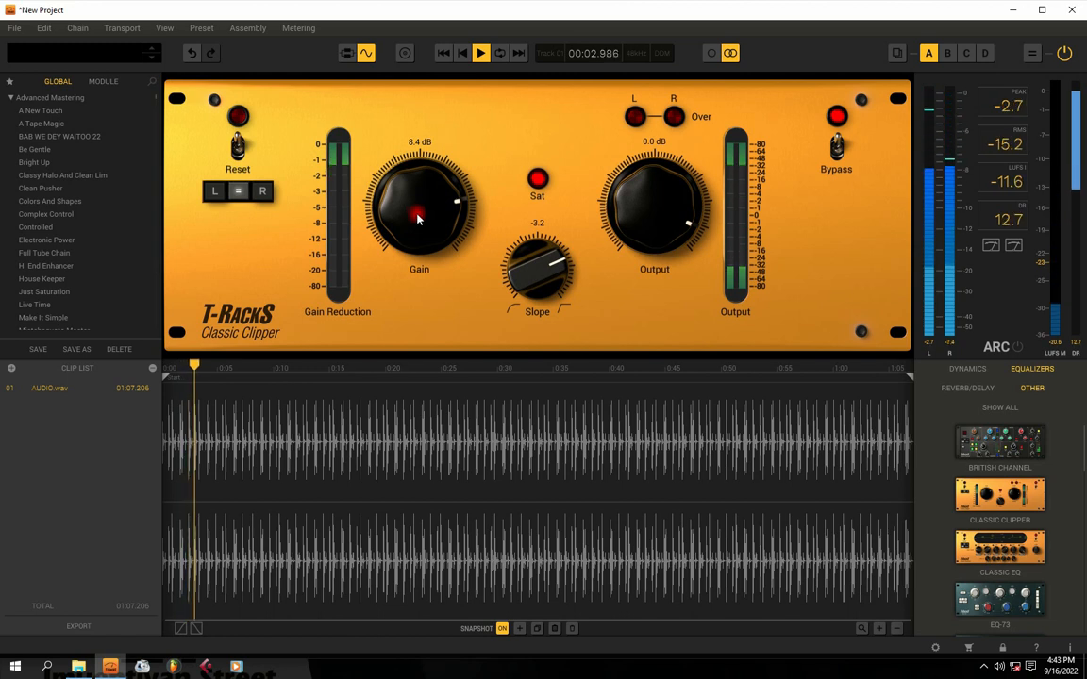
pyautogui.moveTo(418, 218); pyautogui.dragTo(413, 170)
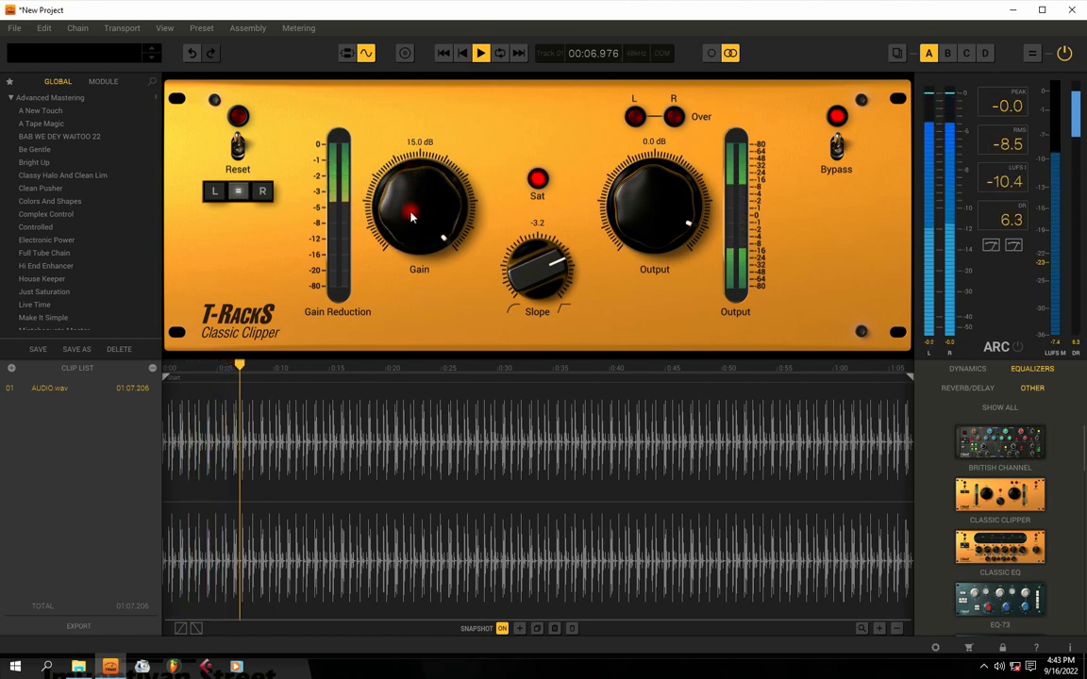
pyautogui.press('space')
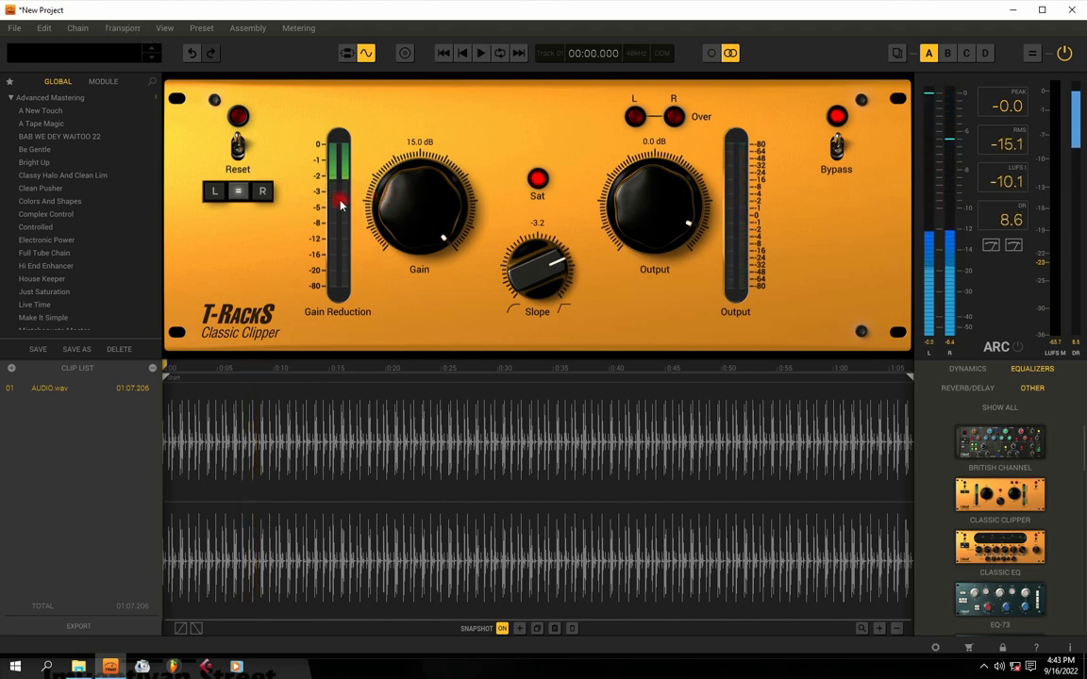
# Reduce the clipper's gain to 13.2 dB and audition the clip briefly
pyautogui.scroll(-3, 411, 218)
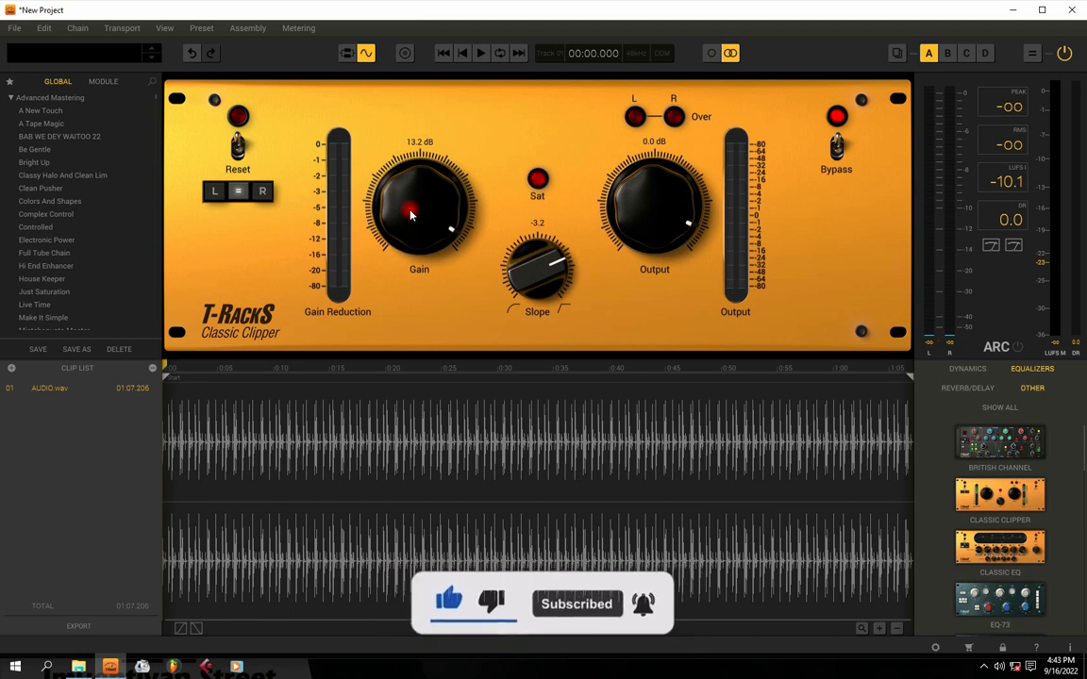
pyautogui.press('space')
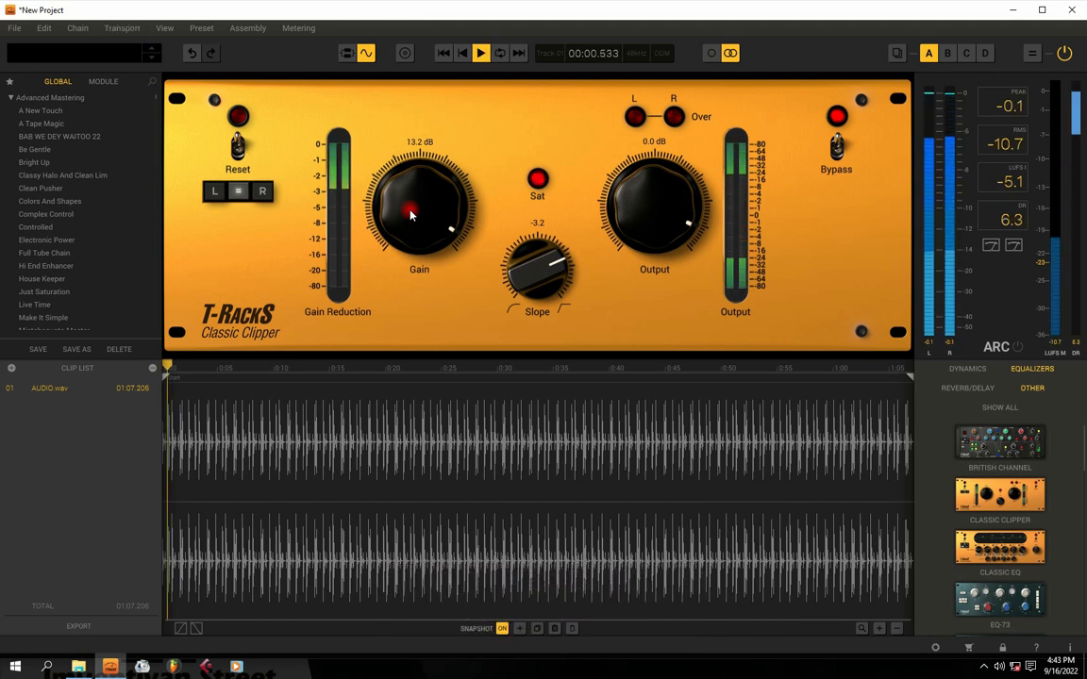
pyautogui.press('space')
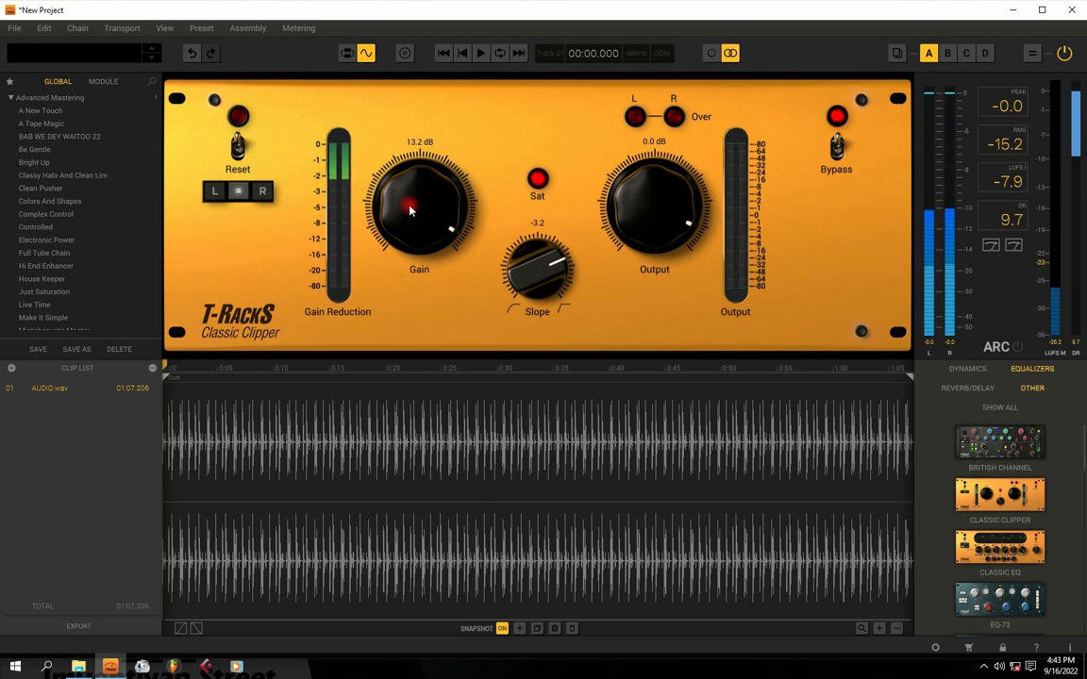
# Bring the clipper's gain down to 8.8 dB and play the clip to check the clipping
pyautogui.moveTo(409, 208); pyautogui.dragTo(410, 218)
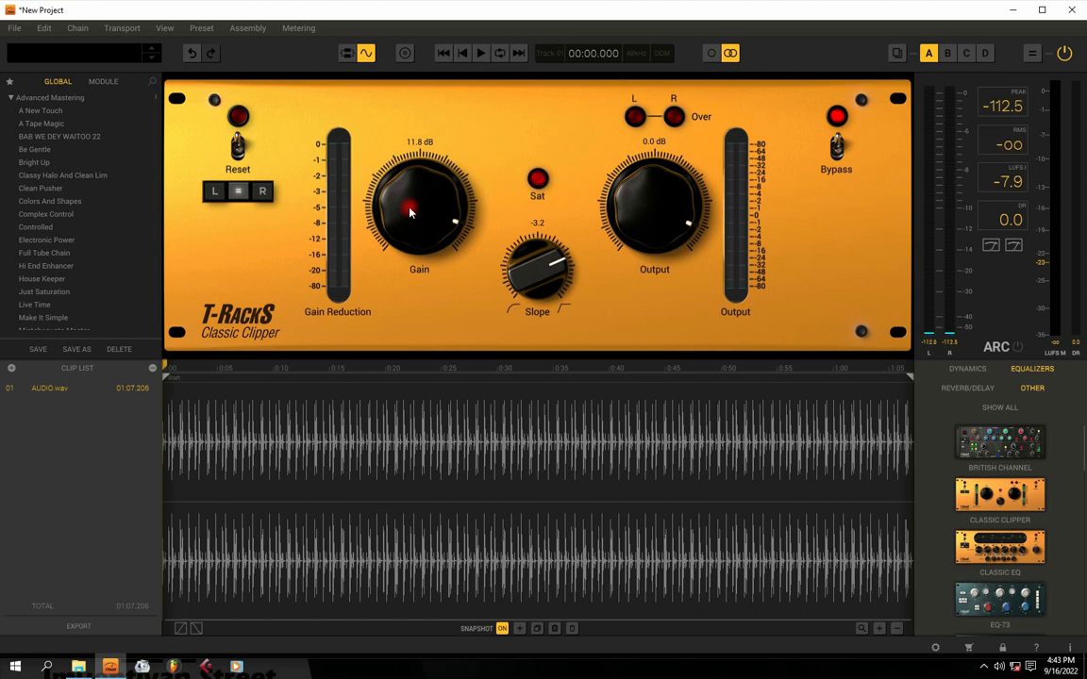
pyautogui.moveTo(410, 211)
pyautogui.mouseDown()
pyautogui.moveTo(417, 237)
pyautogui.moveTo(420, 224)
pyautogui.mouseUp()
pyautogui.press('space')
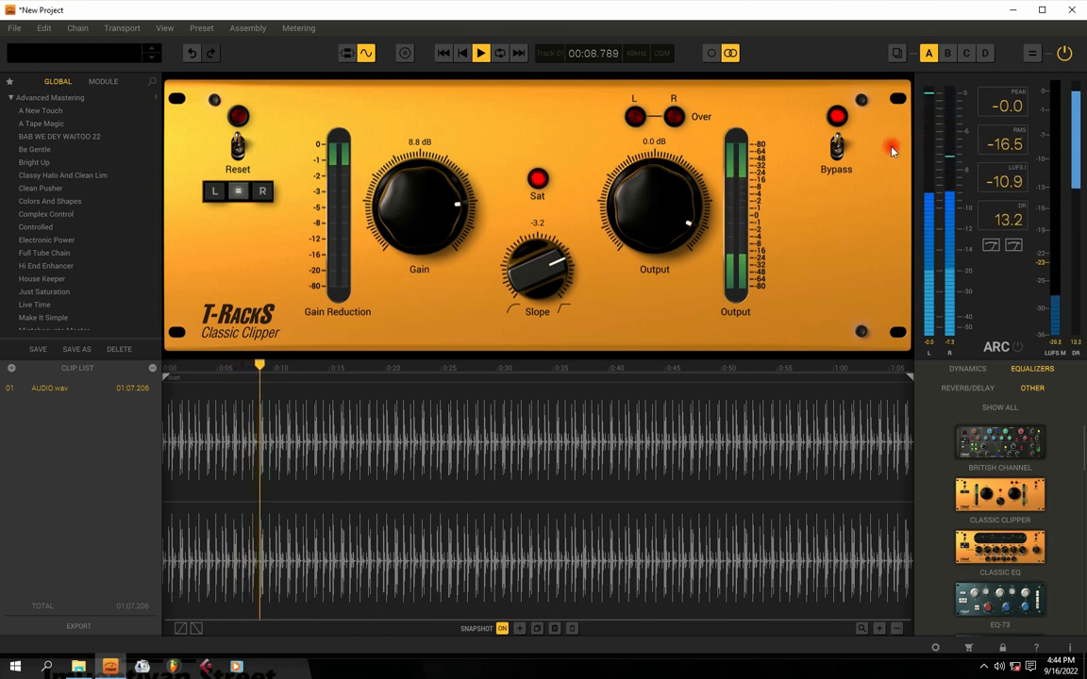
# Restart playback, try the clipper's output at 3.5 dB, lower it to -2.9 dB, and toggle bypass to compare levels
pyautogui.press('space')
pyautogui.press('space')
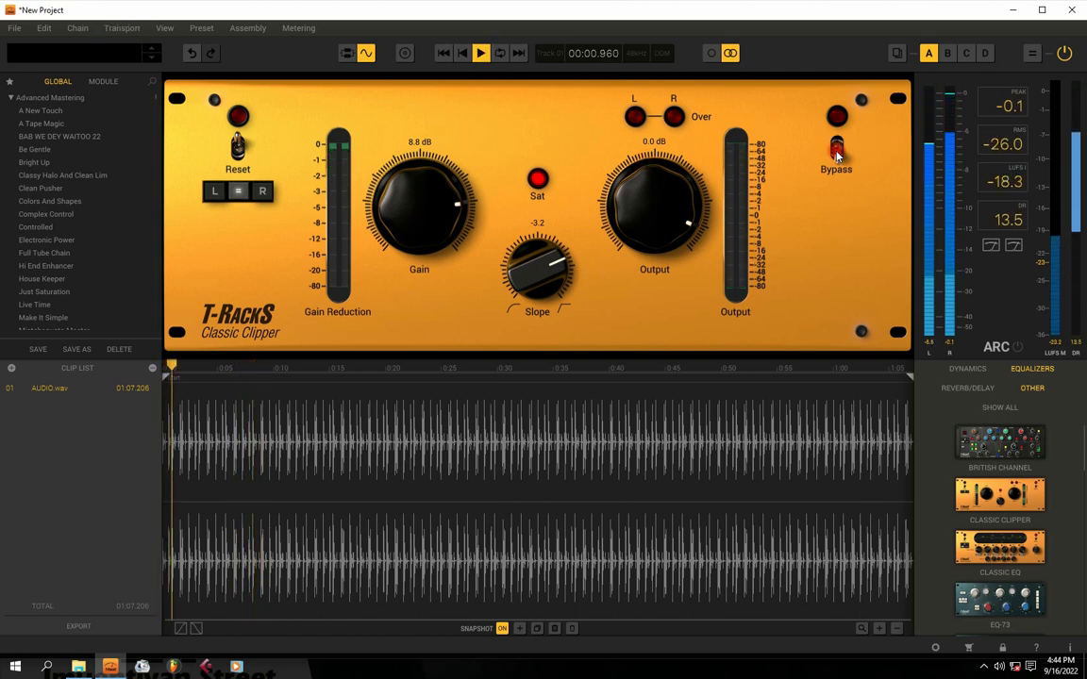
pyautogui.moveTo(655, 220); pyautogui.dragTo(661, 211)
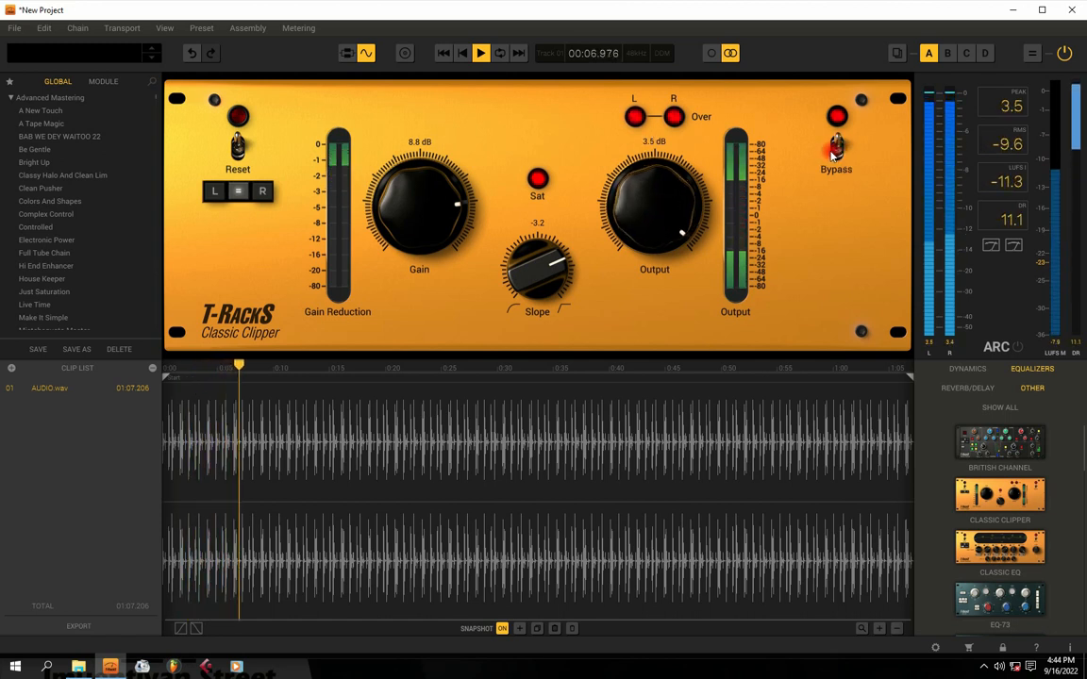
pyautogui.moveTo(622, 213); pyautogui.dragTo(638, 234)
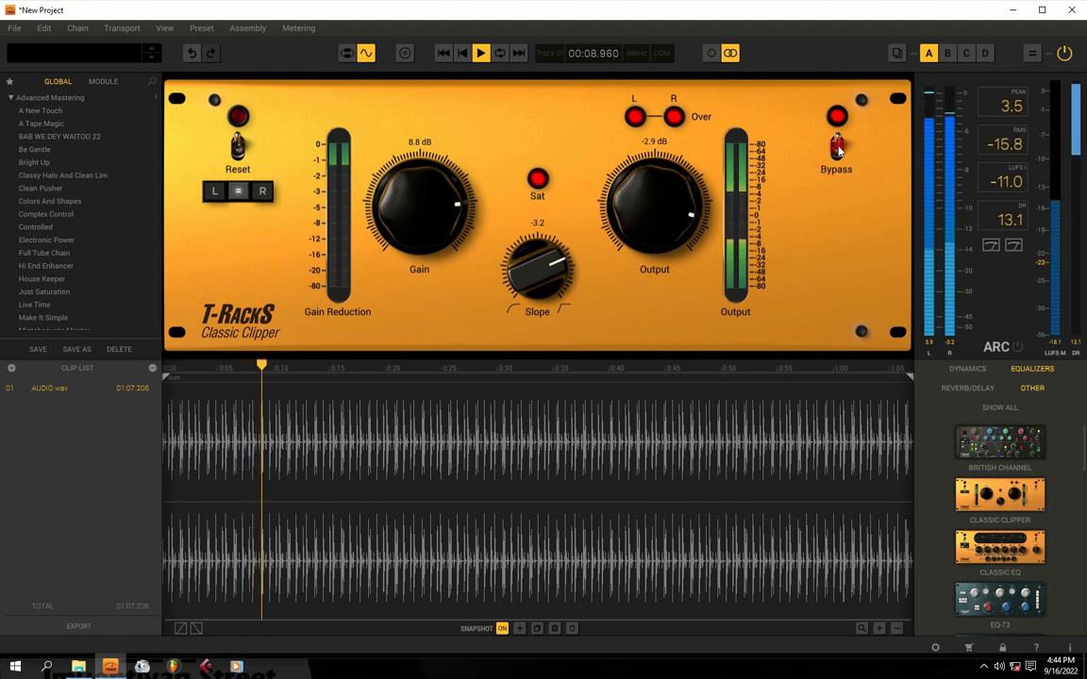
pyautogui.click(837, 149)
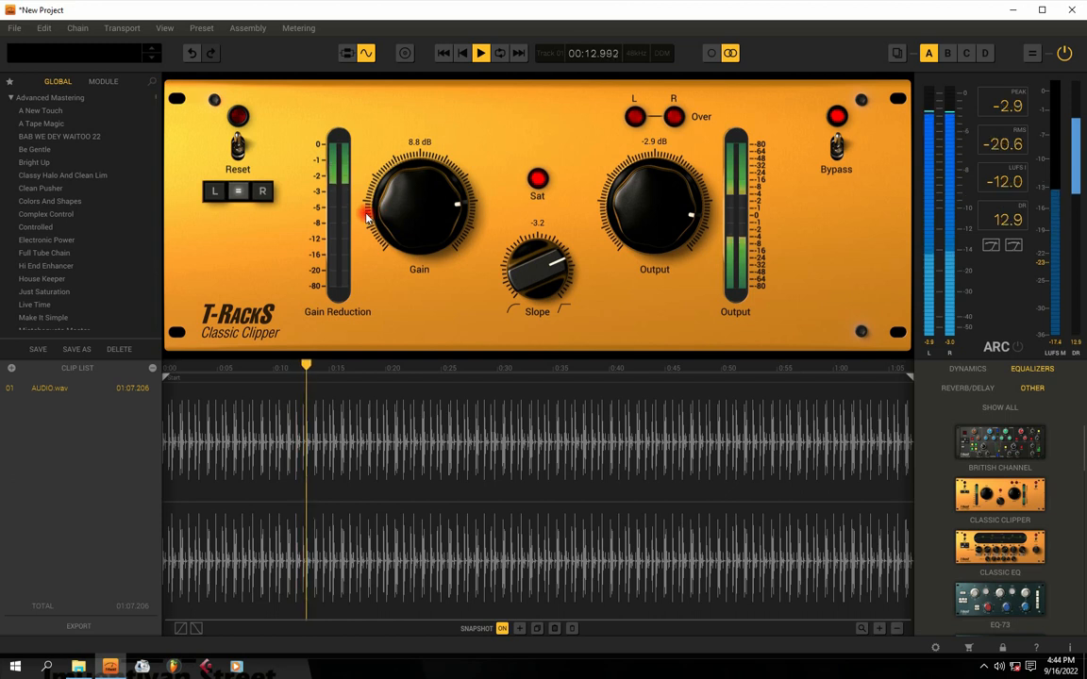
# Try the clipper's gain at 9.4 dB during playback, and return it to 8.8 dB
pyautogui.moveTo(386, 217); pyautogui.dragTo(389, 212)
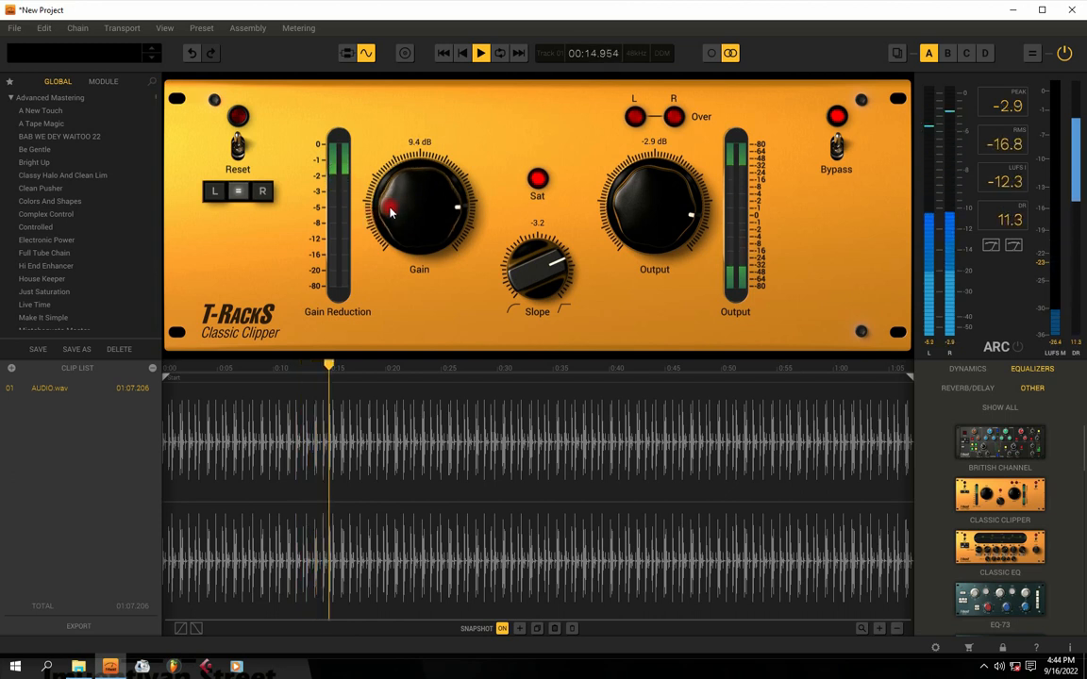
pyautogui.press('space')
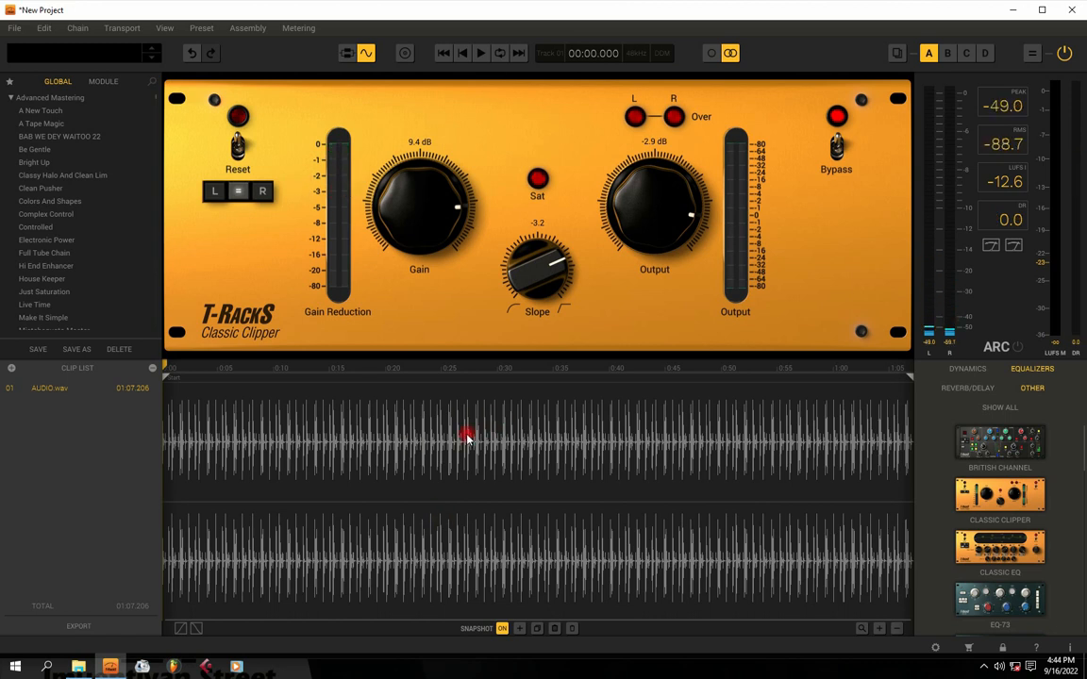
pyautogui.moveTo(437, 207); pyautogui.dragTo(437, 217)
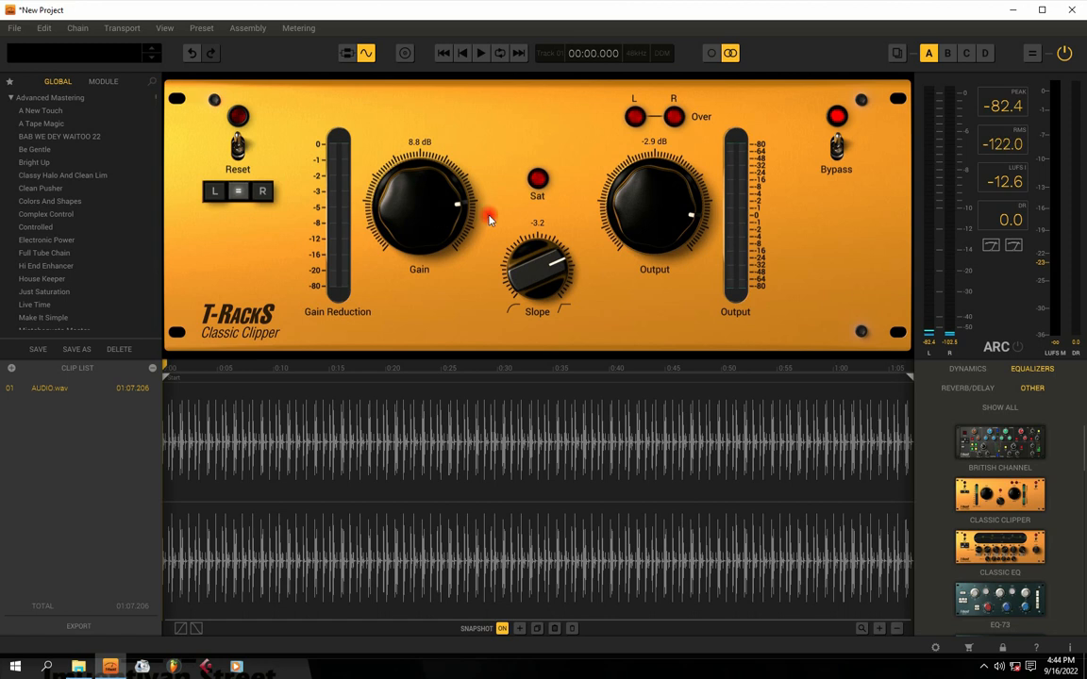
# Lower the clipper's output to -5.8 dB and audition the clip, toggling bypass to compare levels
pyautogui.moveTo(647, 220); pyautogui.dragTo(650, 225)
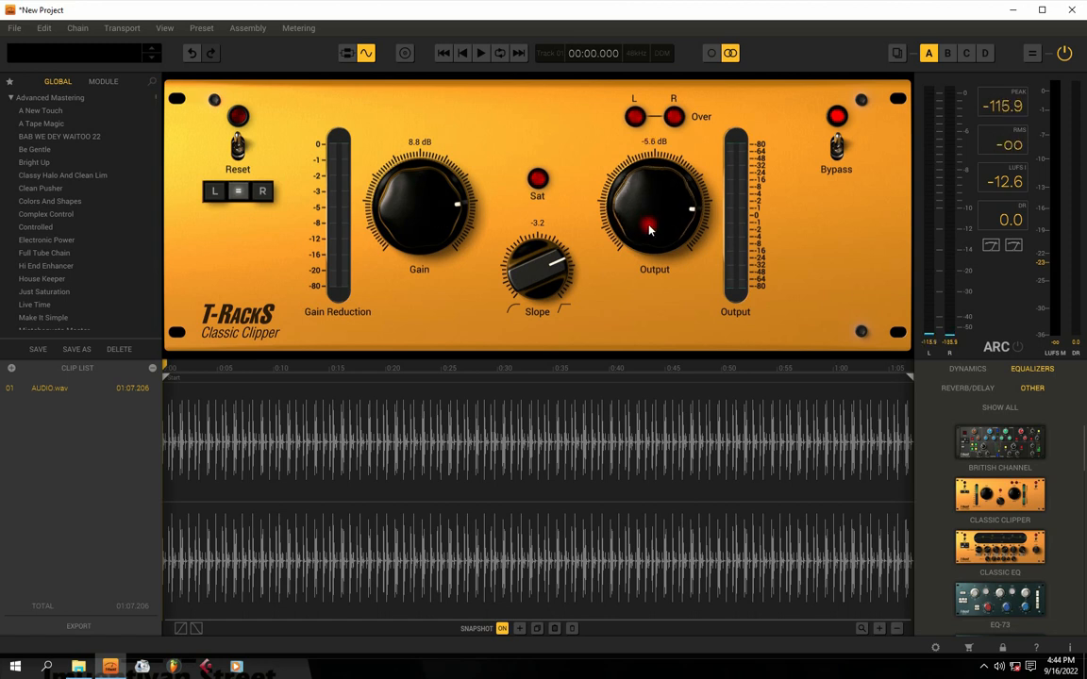
pyautogui.press('space')
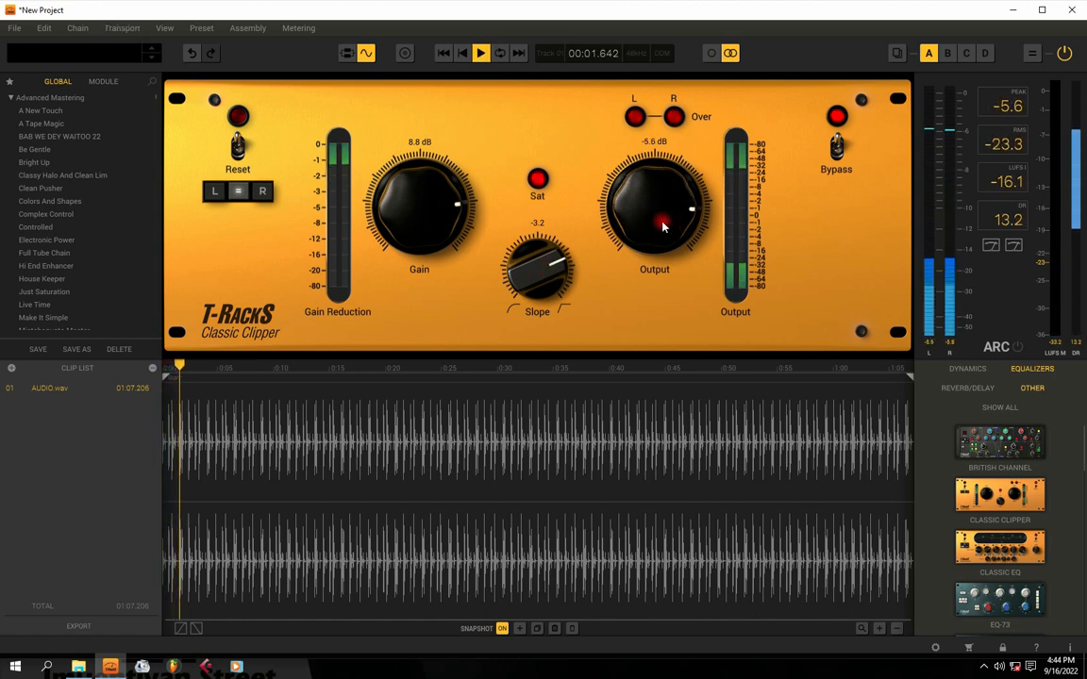
pyautogui.click(835, 151)
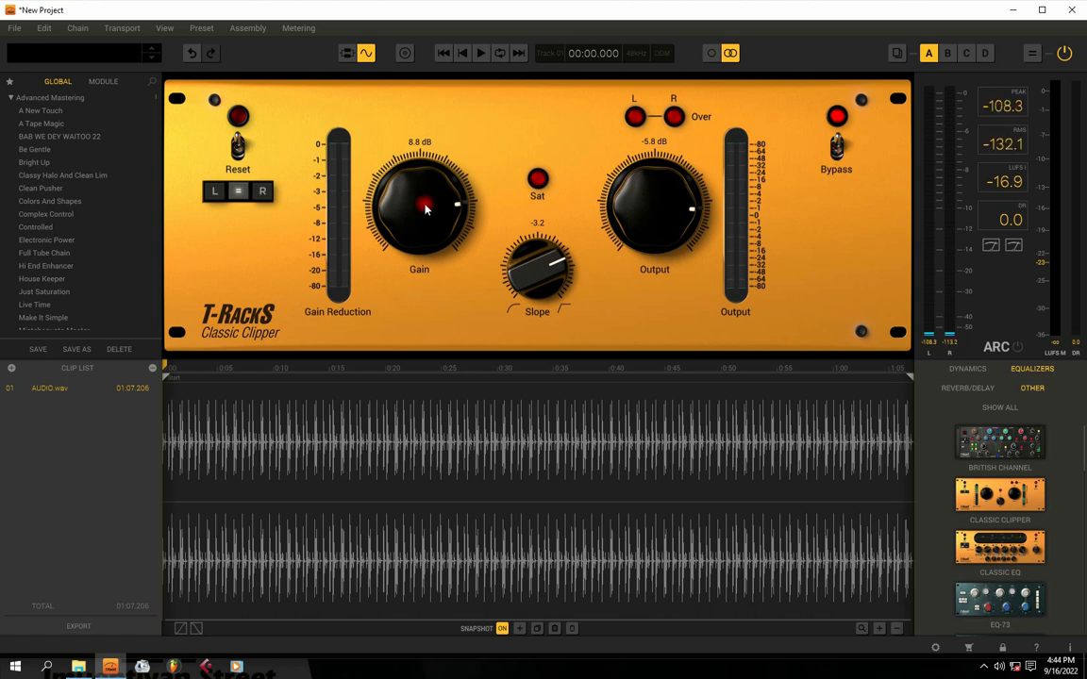
pyautogui.press('space')
pyautogui.press('space')
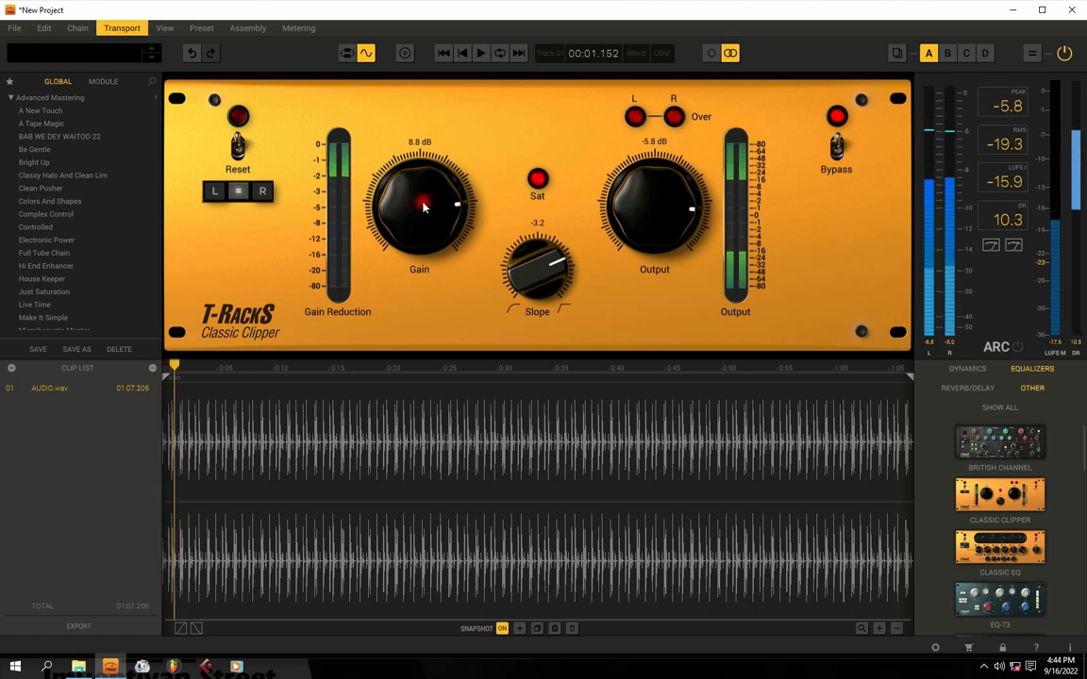
# Lower the clipper's output to -7.1 dB and compare the playing clip with bypass on and off
pyautogui.moveTo(663, 207); pyautogui.dragTo(663, 214)
pyautogui.press('space')
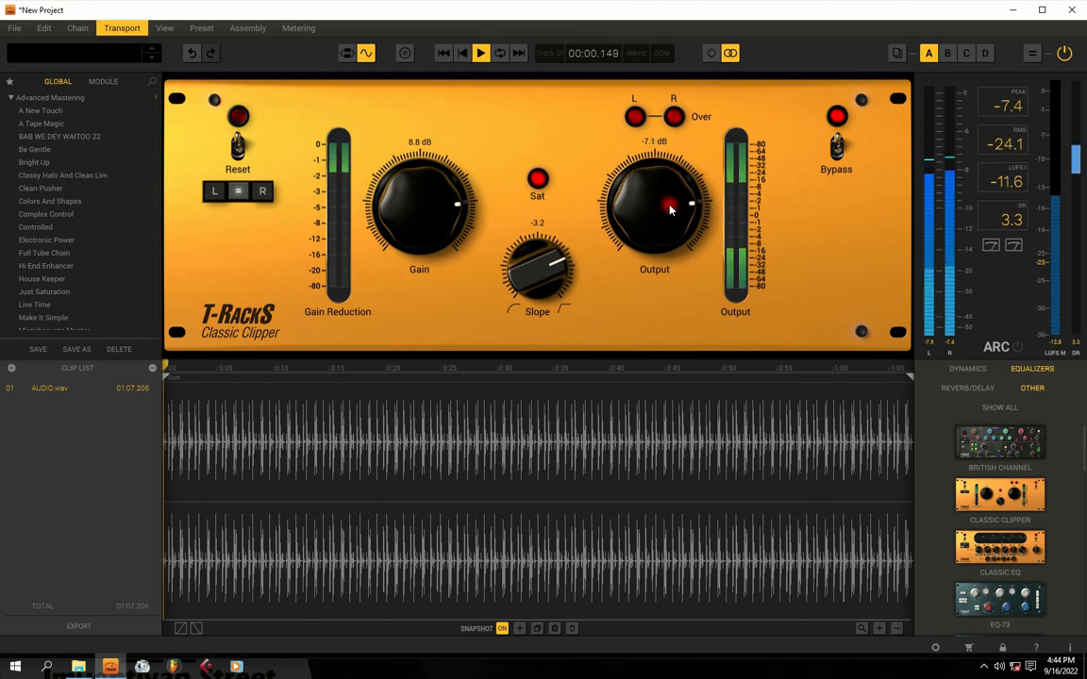
pyautogui.click(841, 155)
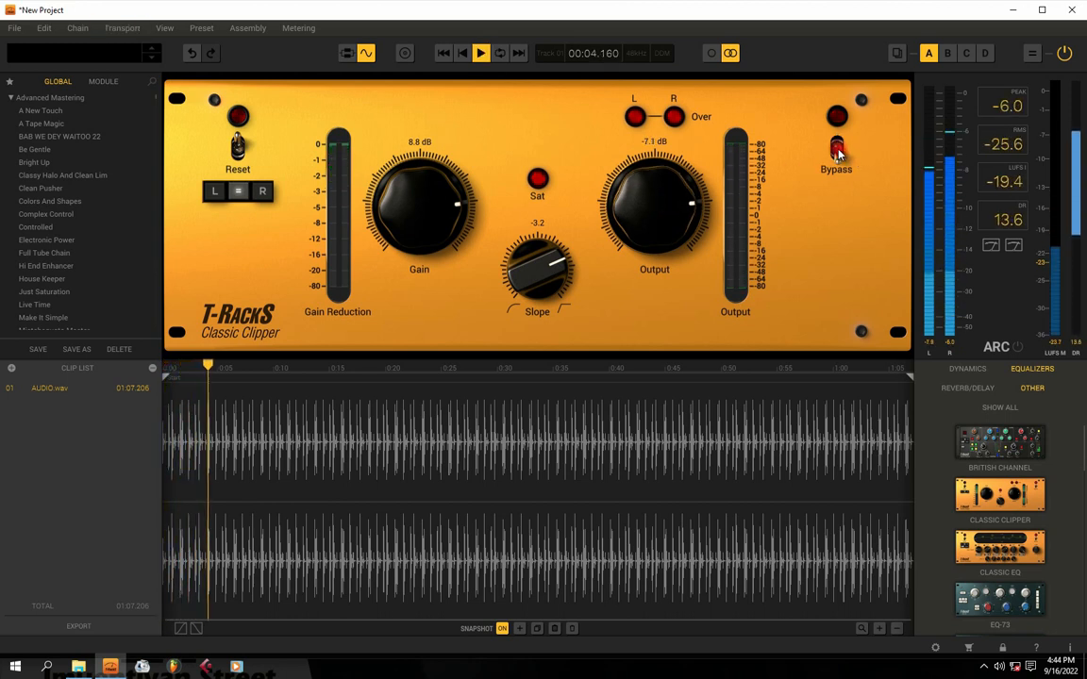
pyautogui.click(839, 152)
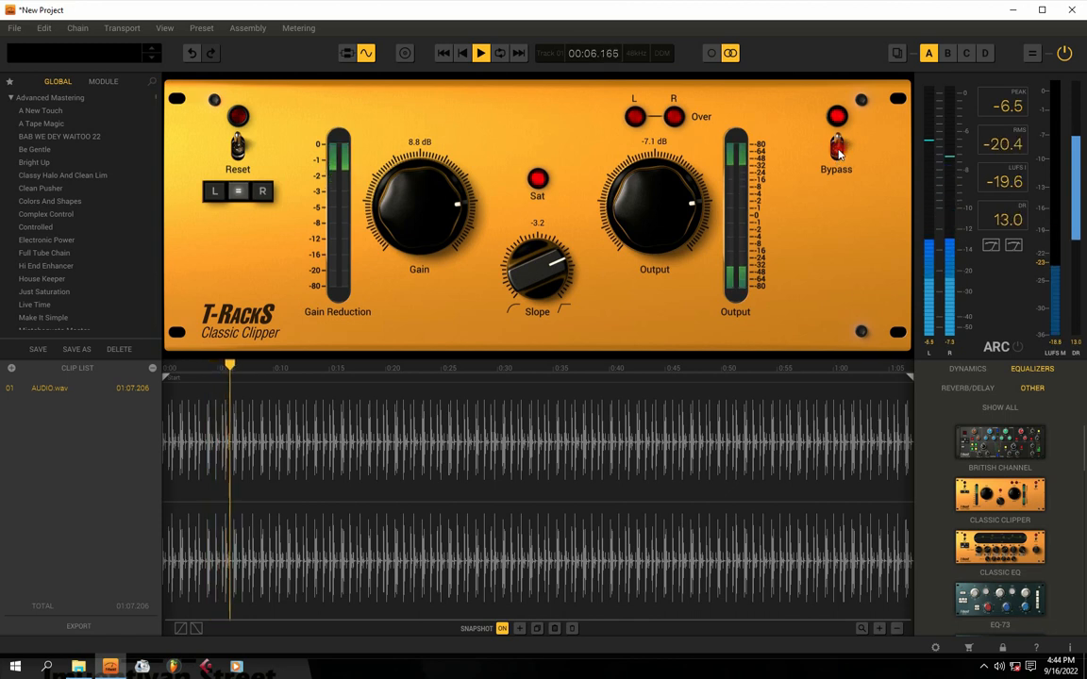
pyautogui.press('space')
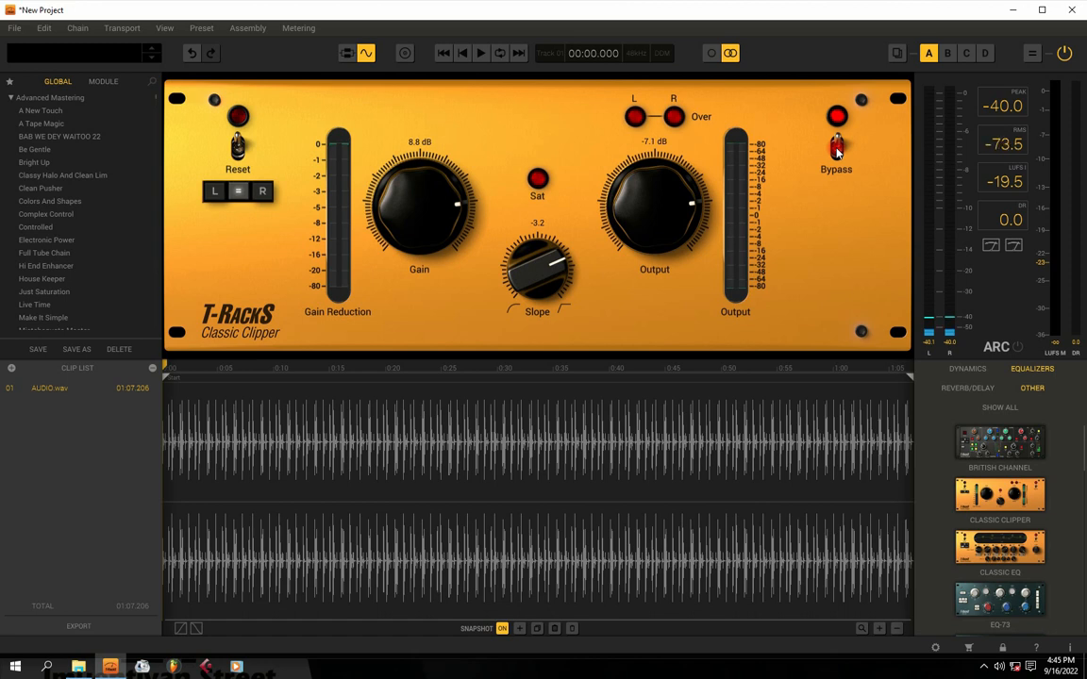
# Replay the start of the clip repeatedly with the clipper bypassed and active to compare peak levels
pyautogui.press('space')
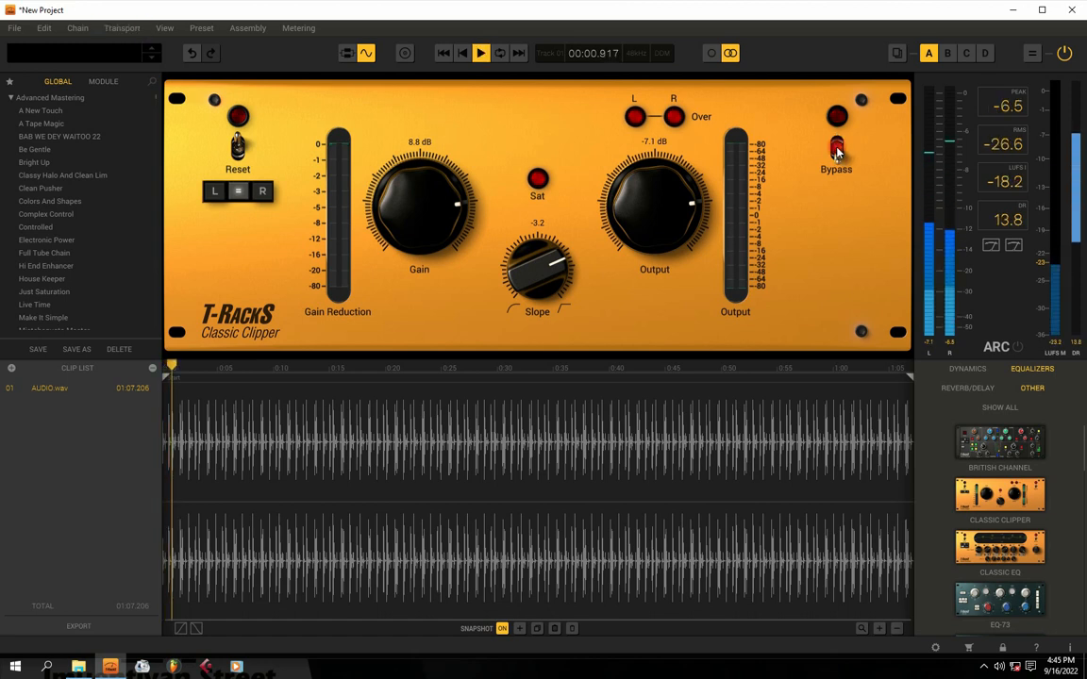
pyautogui.press('space')
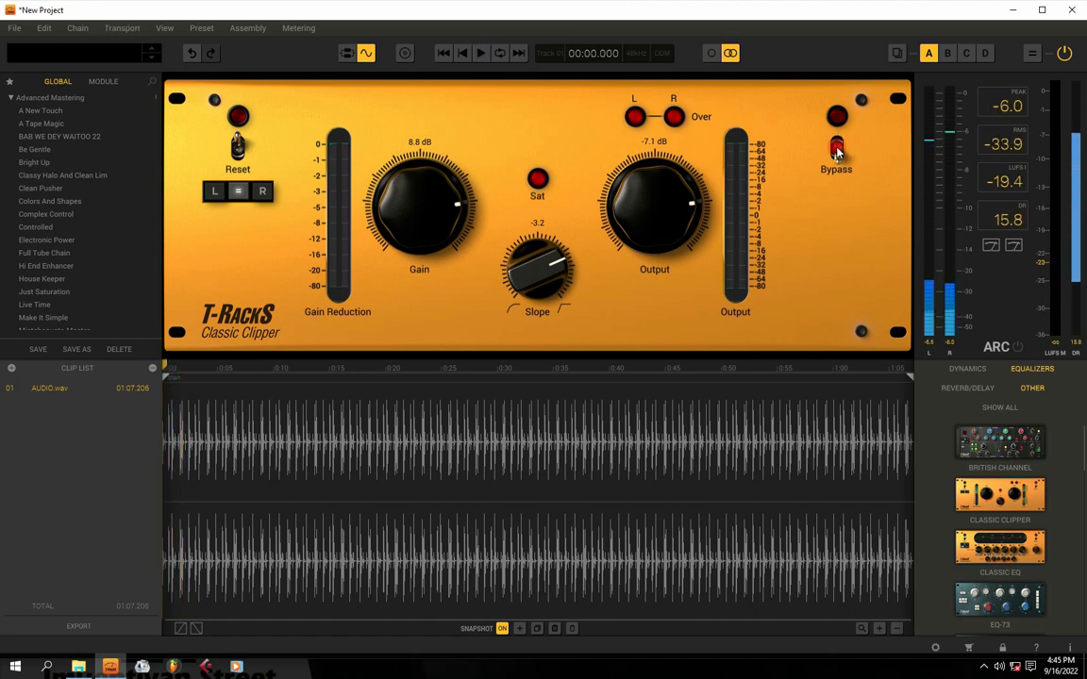
pyautogui.press('space')
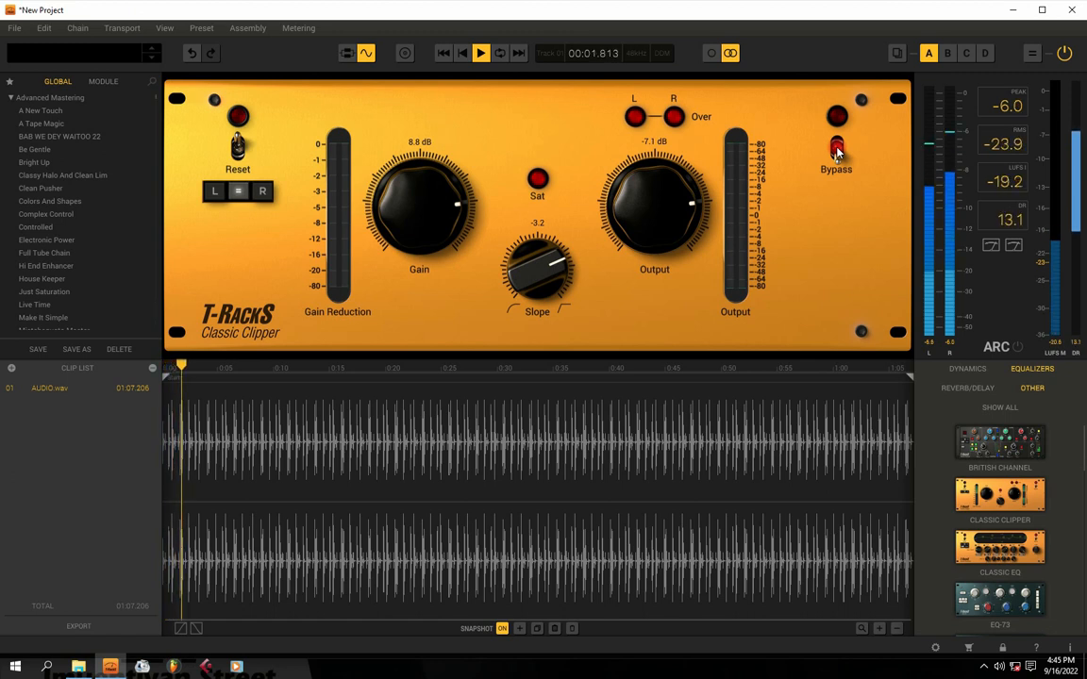
pyautogui.press('space')
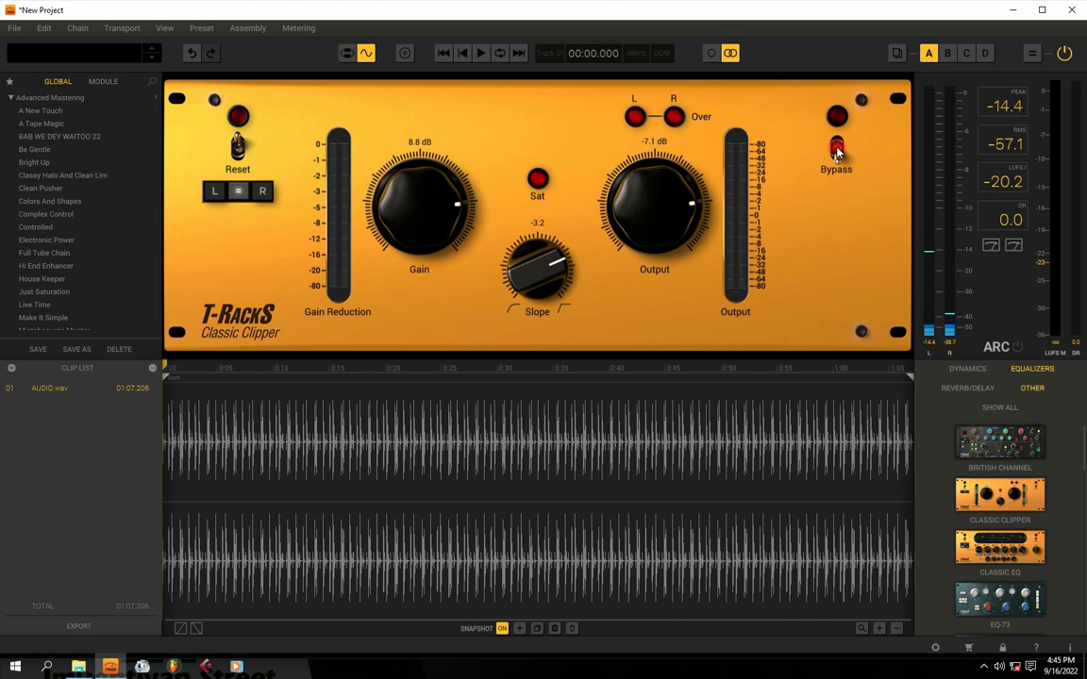
pyautogui.press('space')
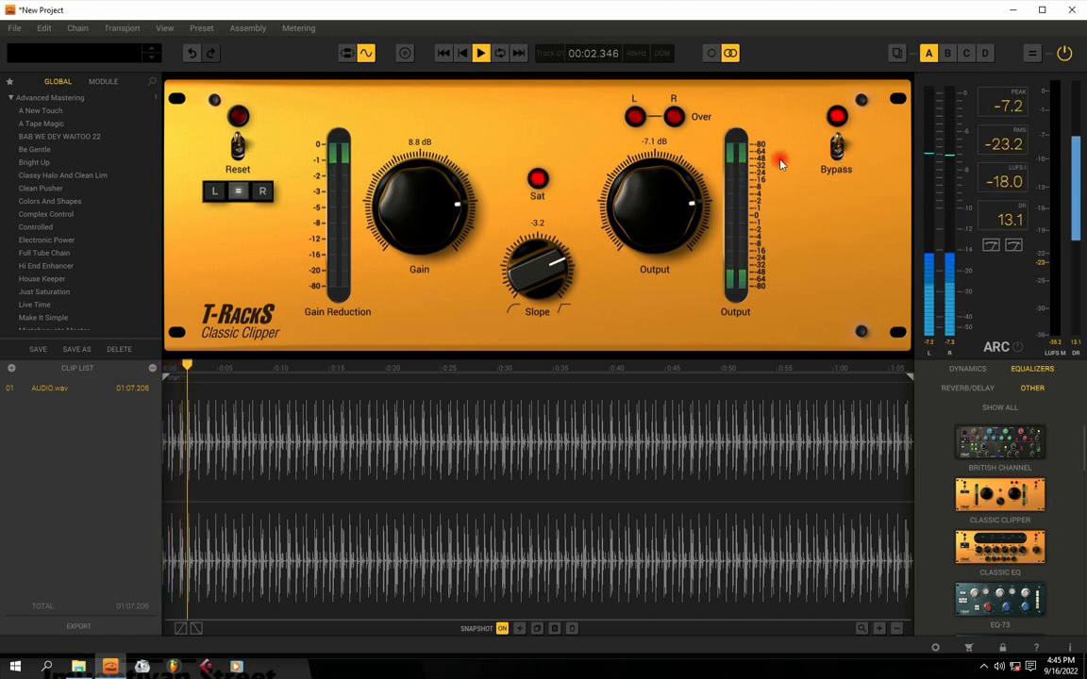
pyautogui.press('space')
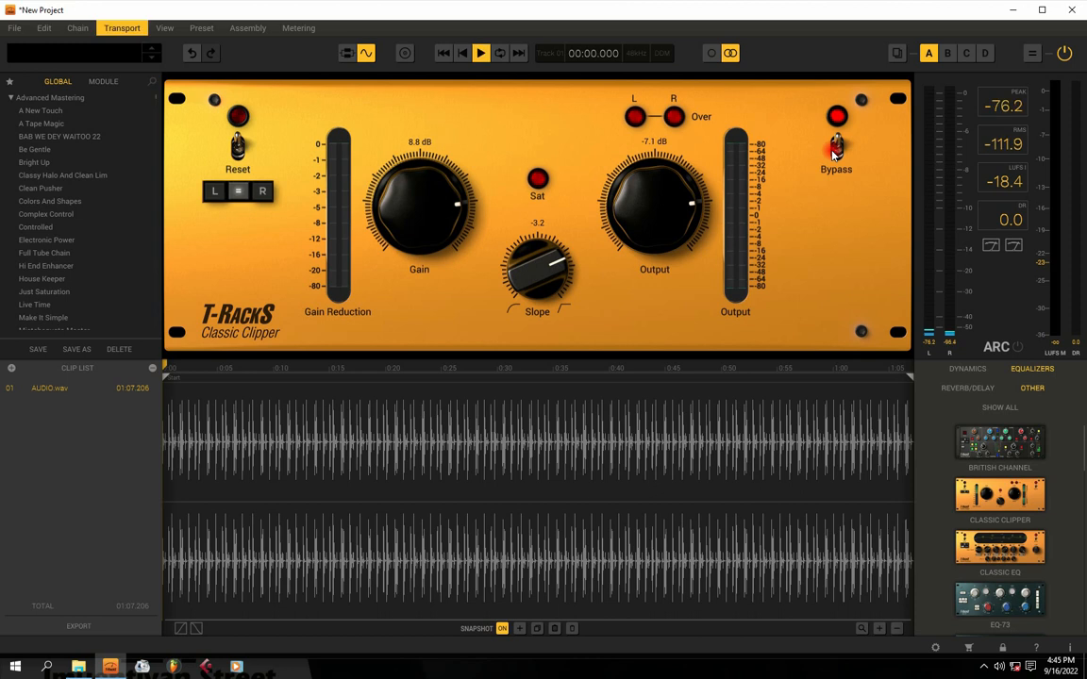
pyautogui.press('space')
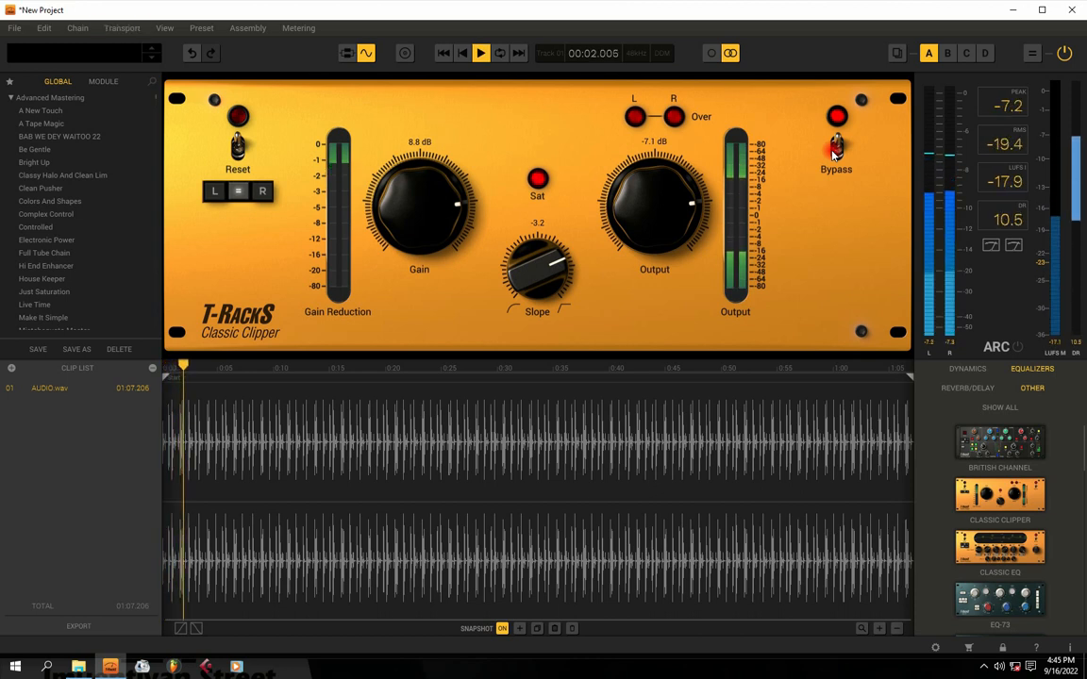
pyautogui.click(836, 148)
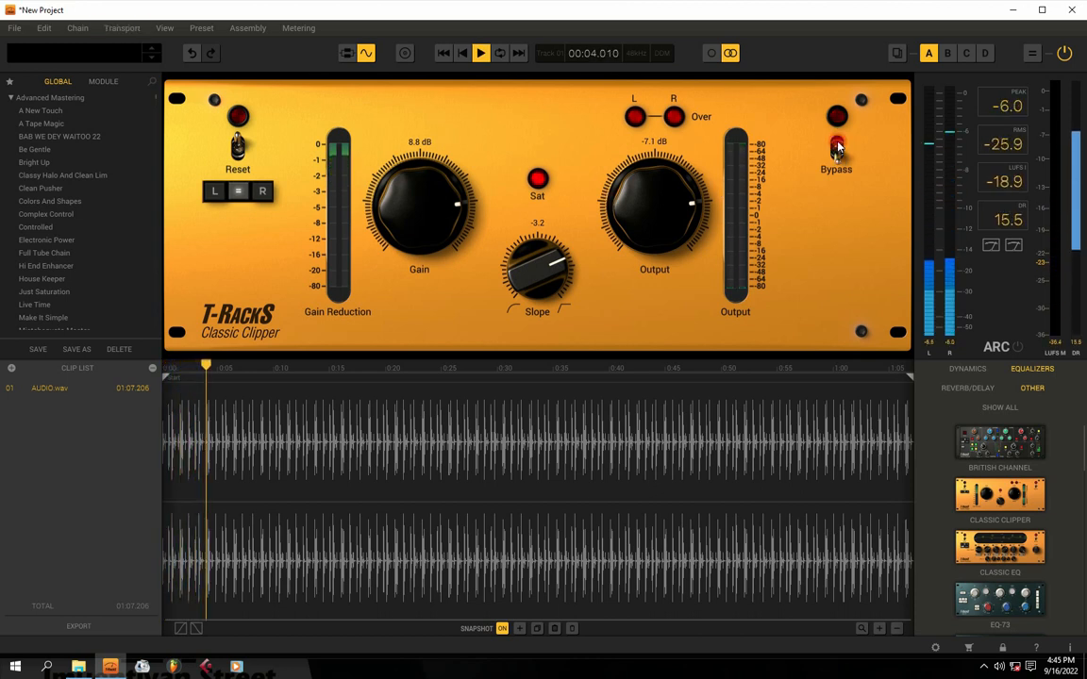
pyautogui.press('space')
pyautogui.press('space')
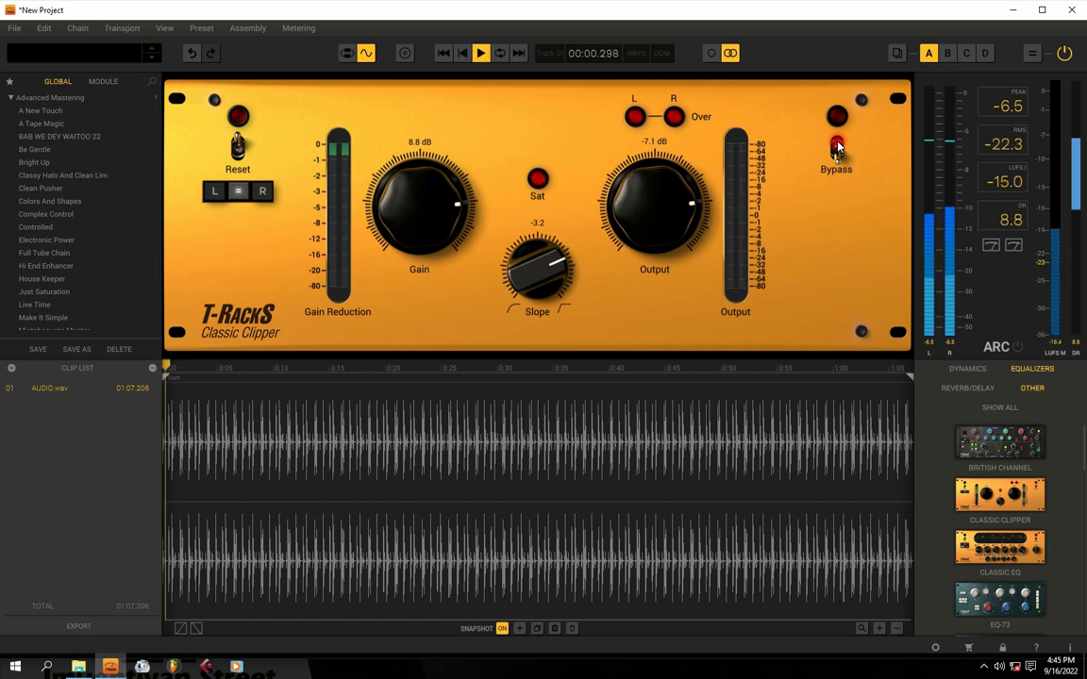
pyautogui.press('space')
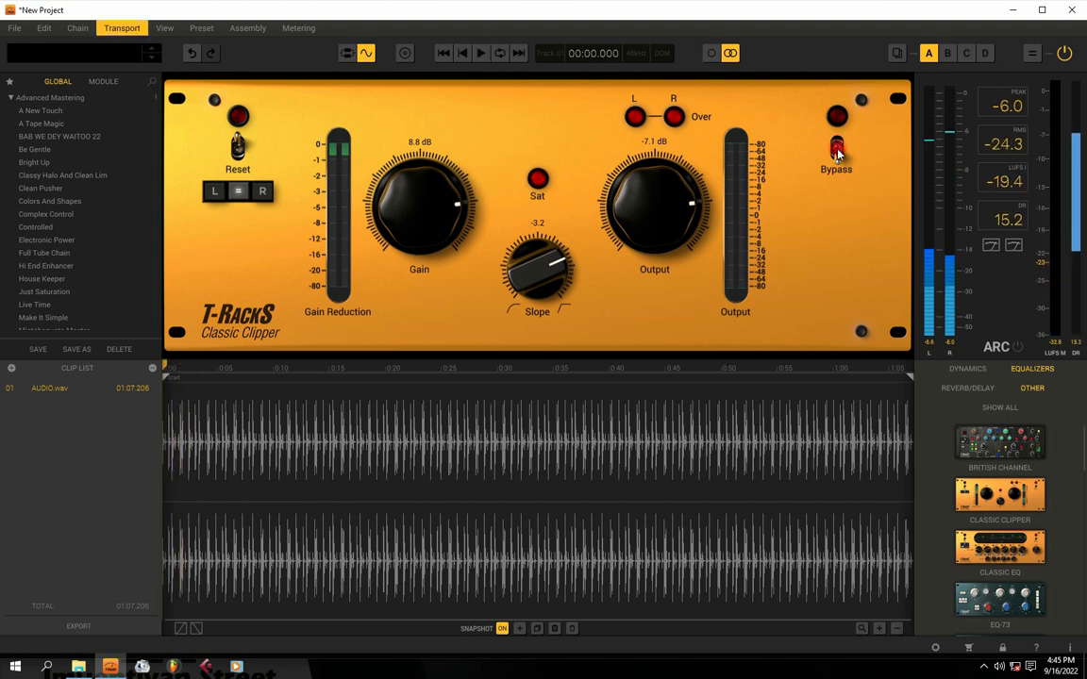
pyautogui.press('space')
pyautogui.click(836, 148)
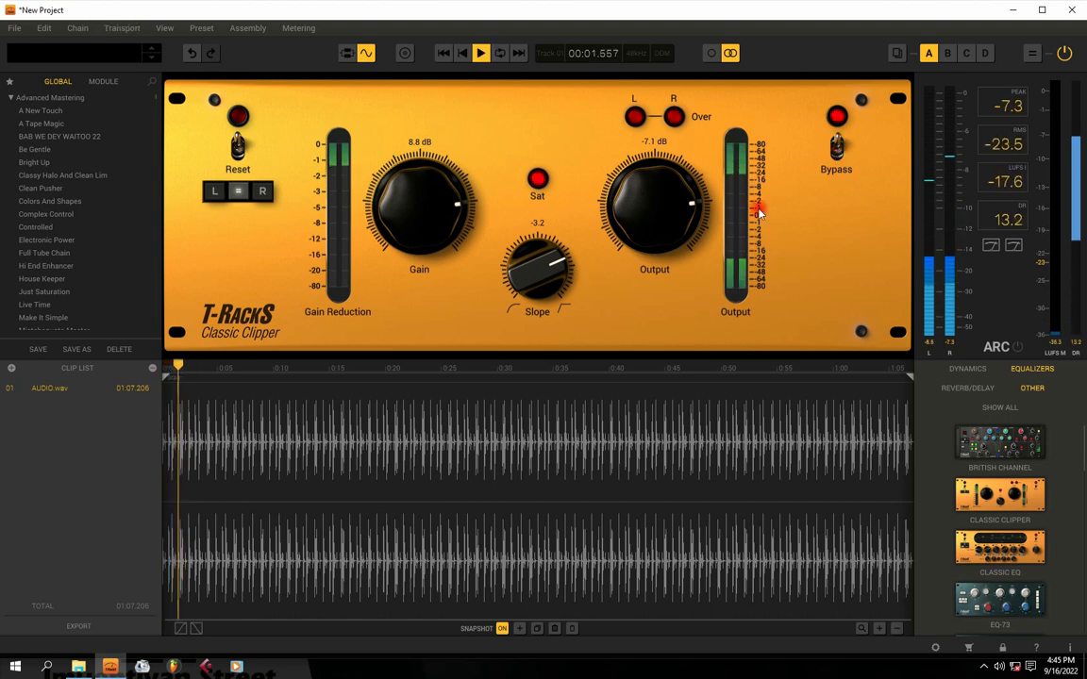
# Raise the clipper's output to -5.4 dB, viewing the processing chain briefly, and replay the clip in the waveform view
pyautogui.moveTo(675, 208); pyautogui.dragTo(676, 205)
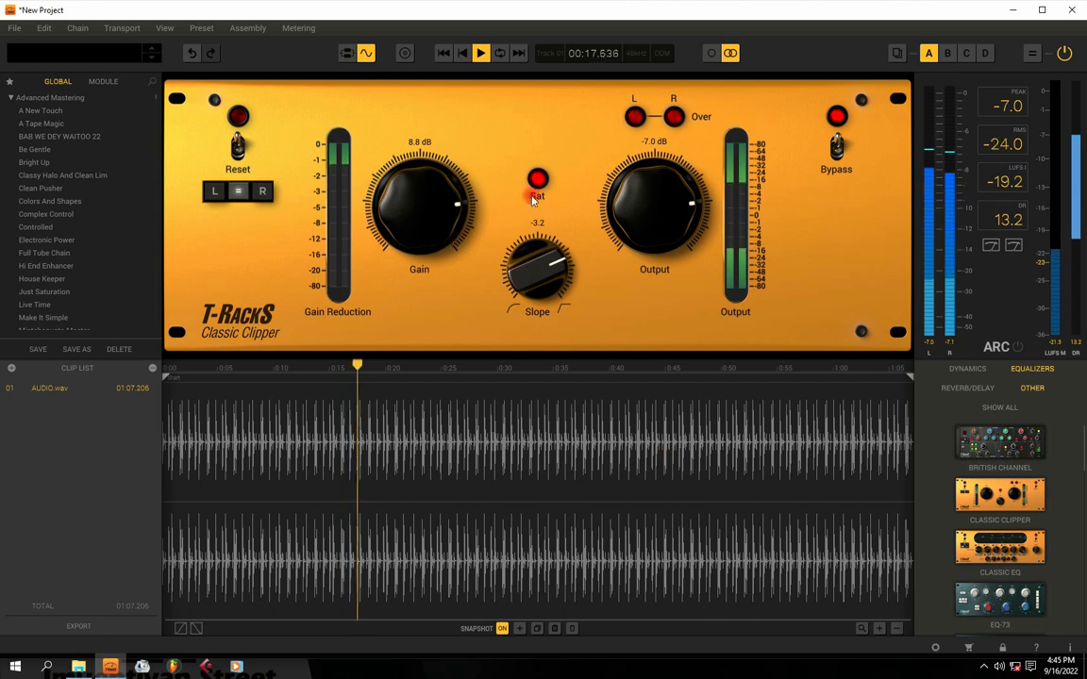
pyautogui.click(347, 54)
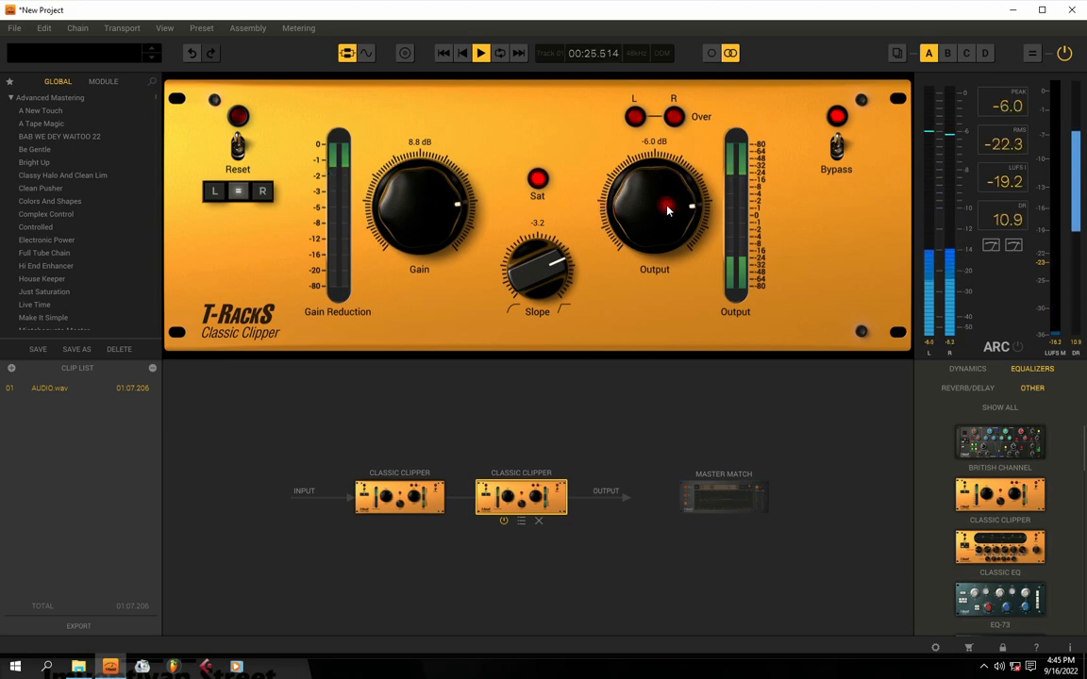
pyautogui.press('space')
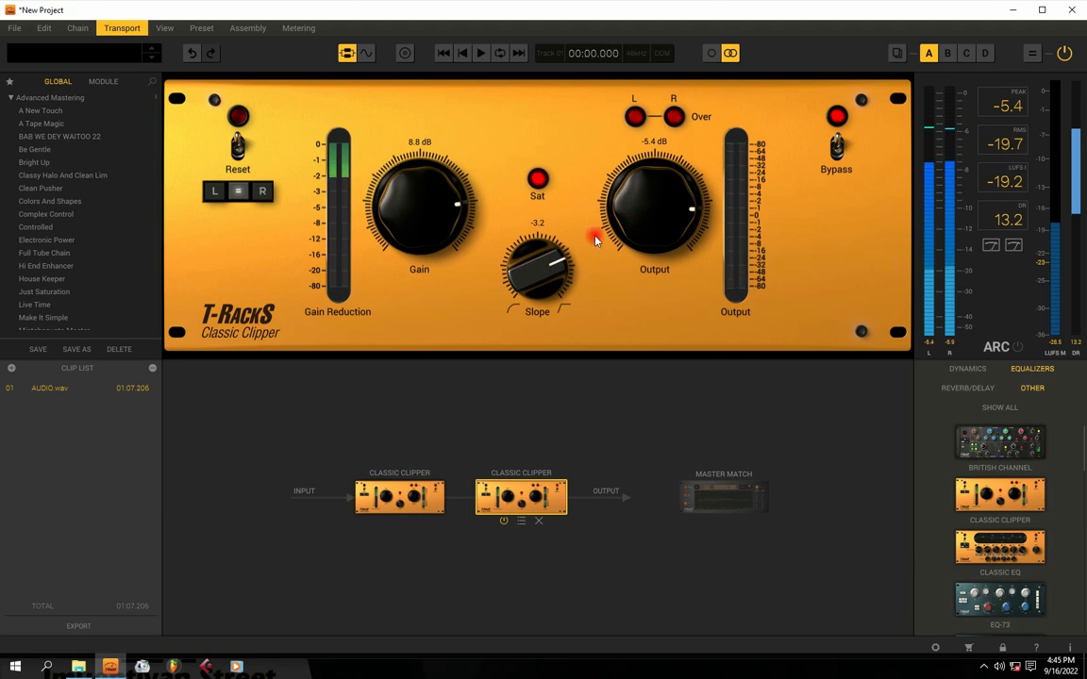
pyautogui.click(366, 52)
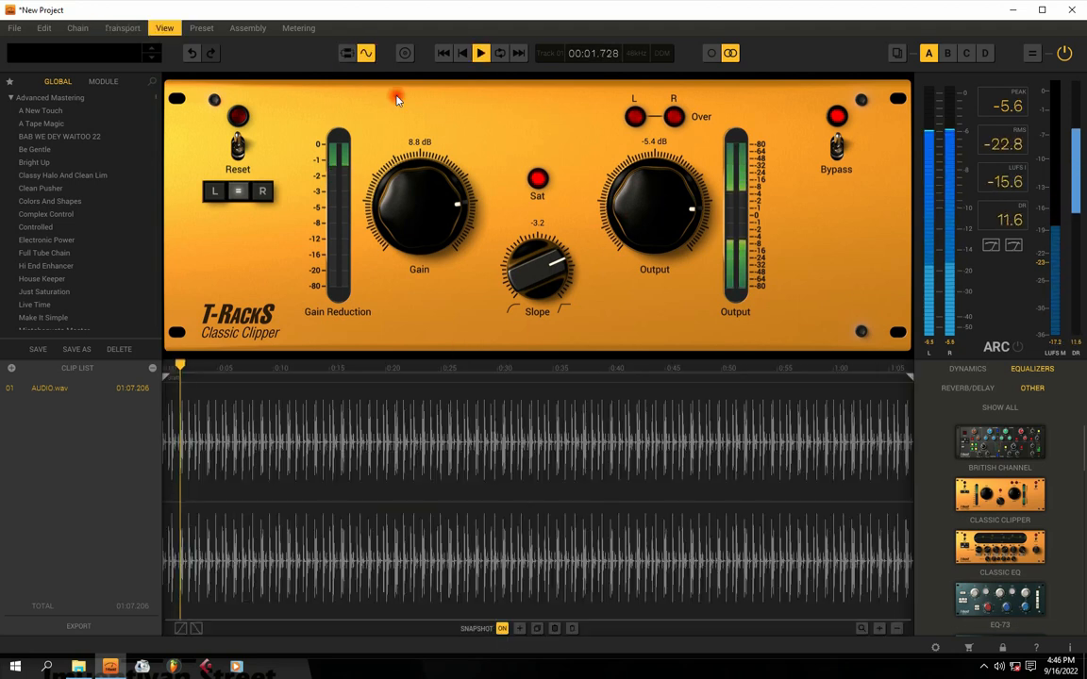
pyautogui.press('space')
pyautogui.press('space')
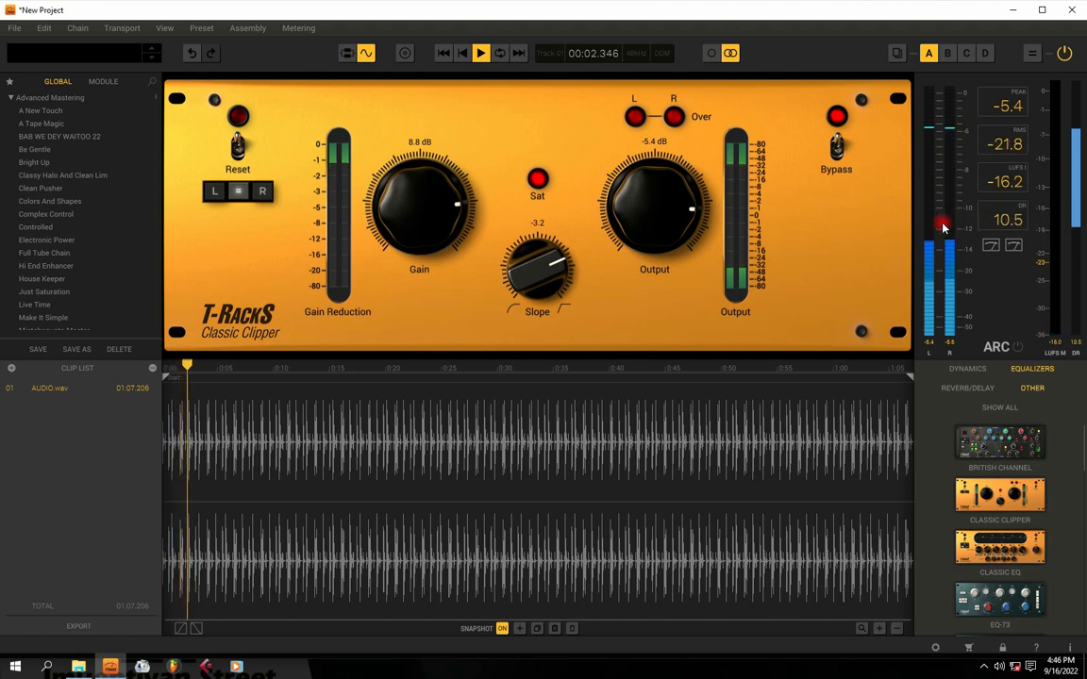
# Compare the clip with the clipper bypassed and active, and raise the output to -4.6 dB during playback
pyautogui.press('space')
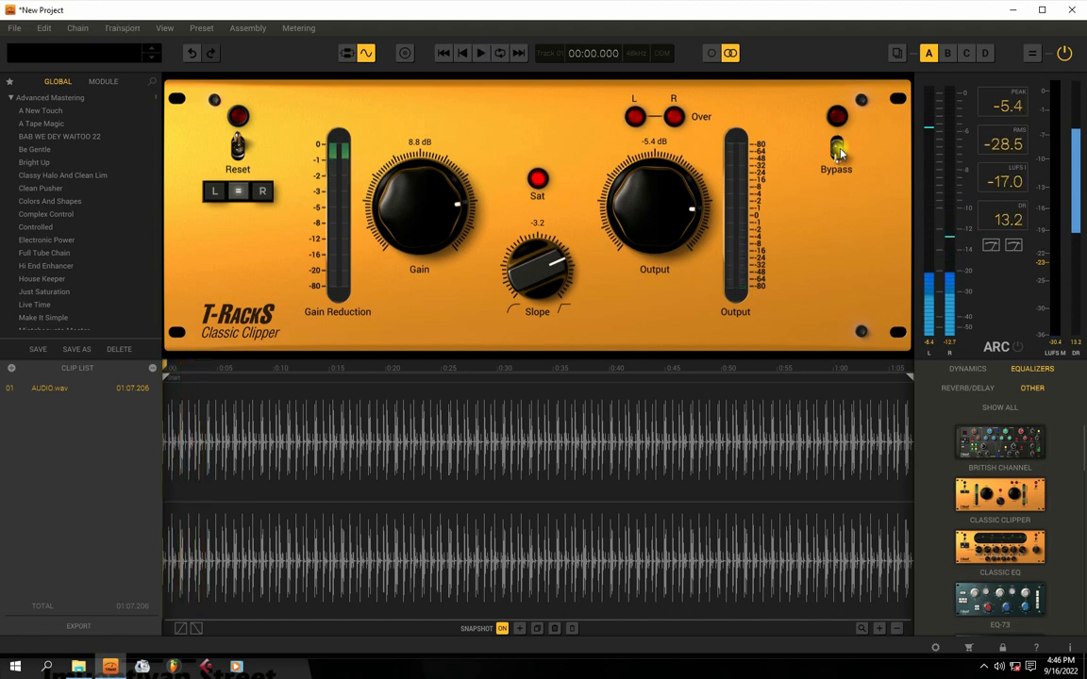
pyautogui.press('space')
pyautogui.click(837, 149)
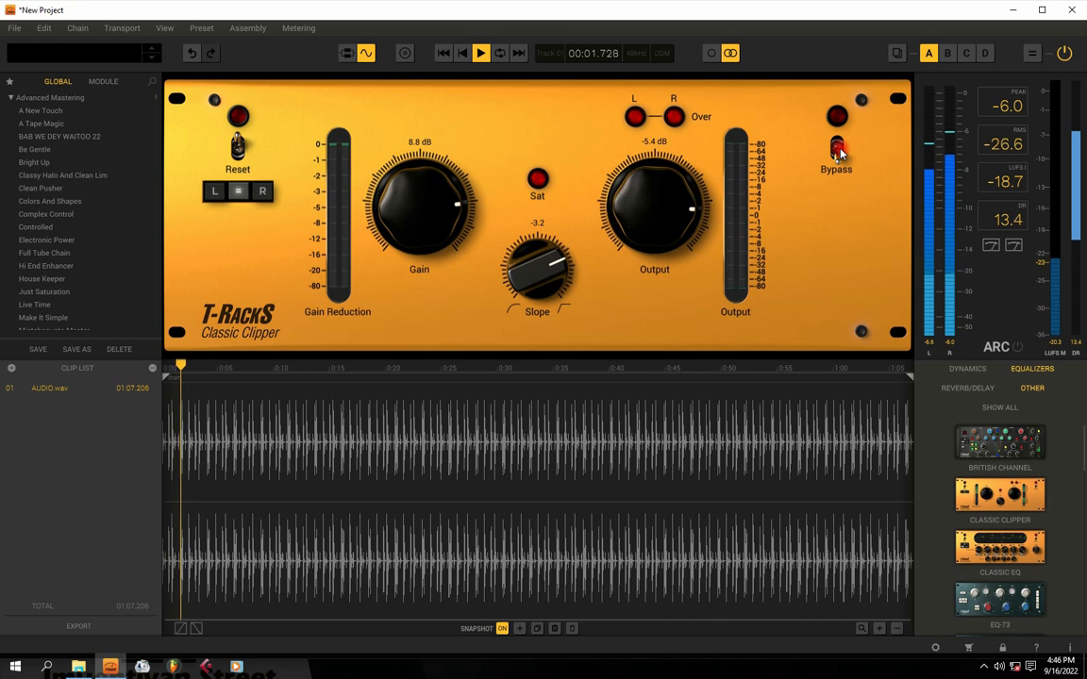
pyautogui.click(837, 149)
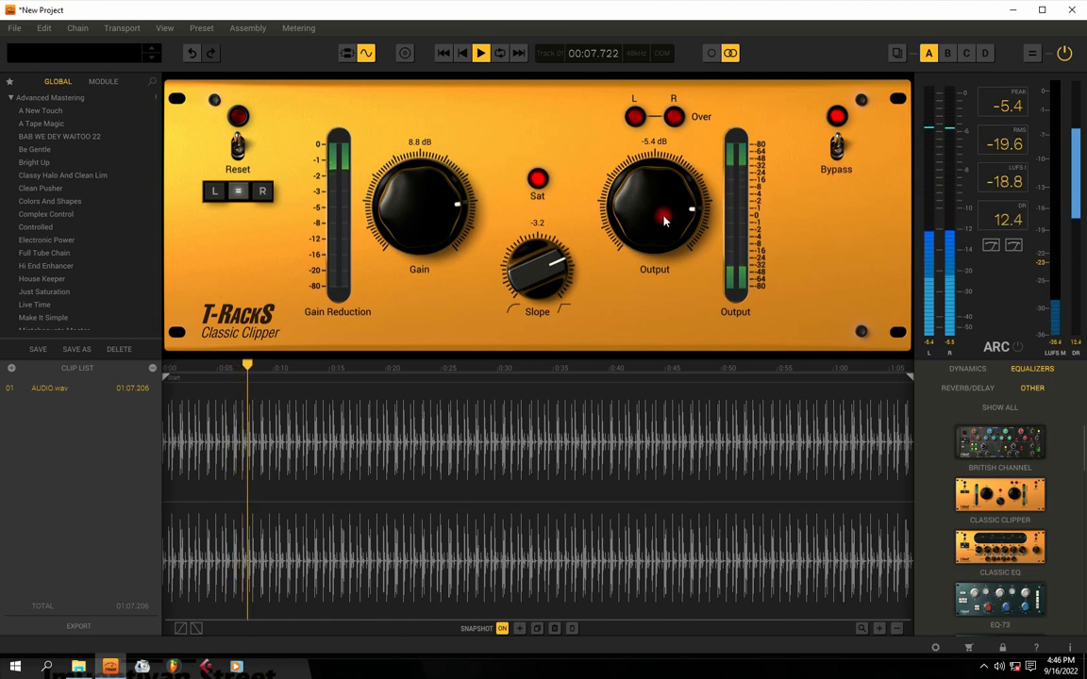
pyautogui.moveTo(659, 215); pyautogui.dragTo(659, 212)
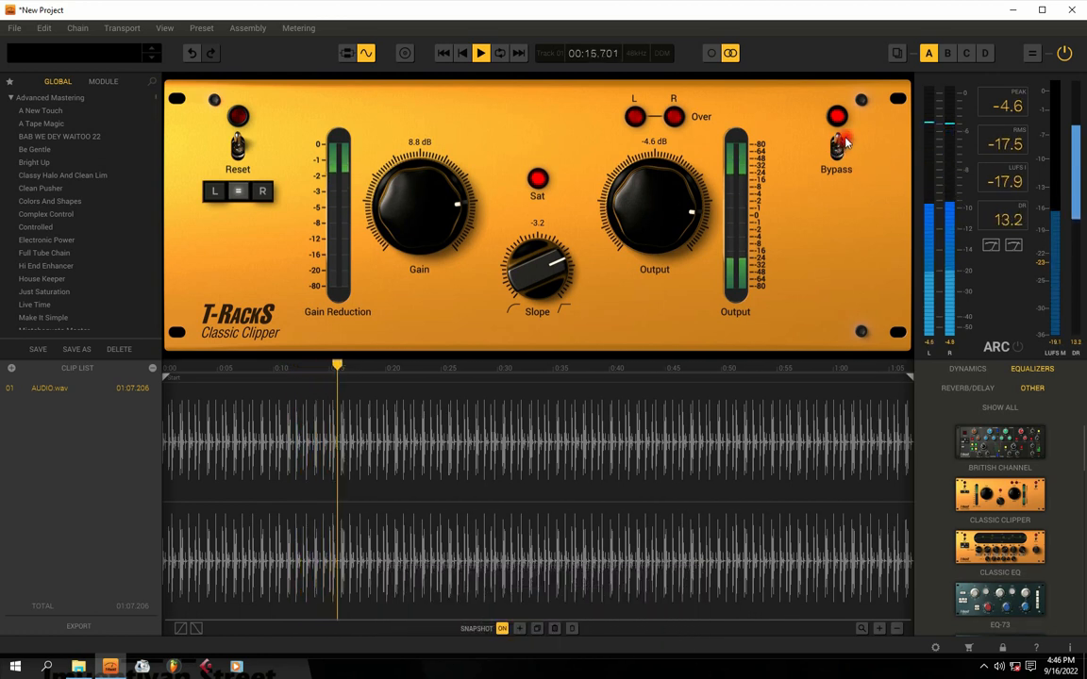
# Replay the clip with the clipper bypassed and active, and raise the clipper's gain to 9.1 dB
pyautogui.press('space')
pyautogui.press('space')
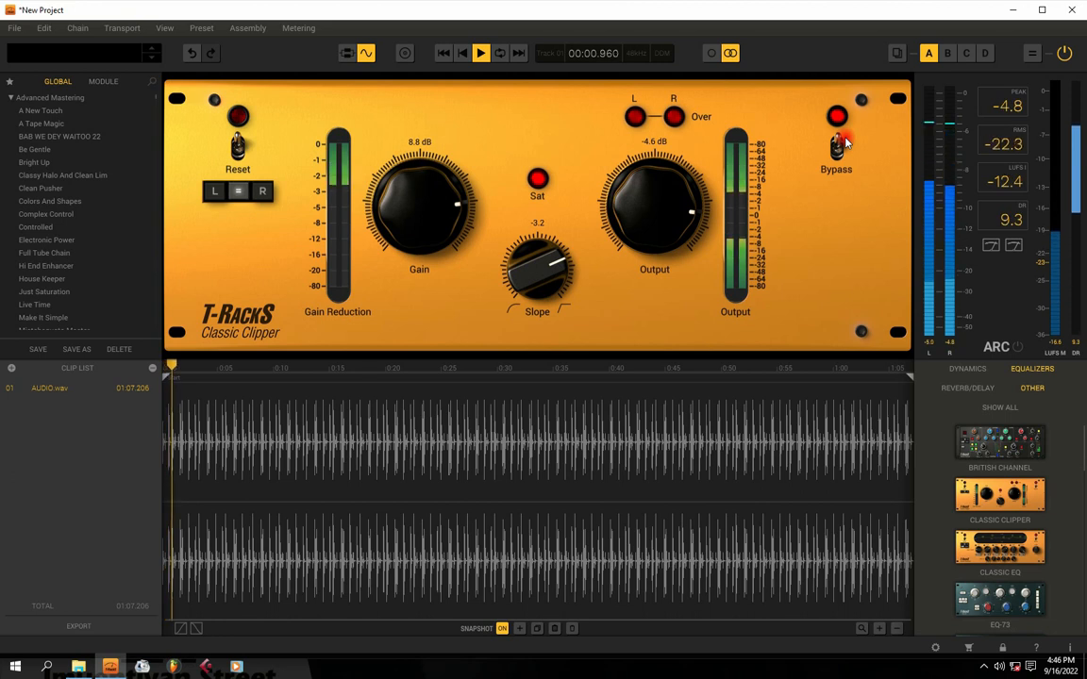
pyautogui.click(839, 147)
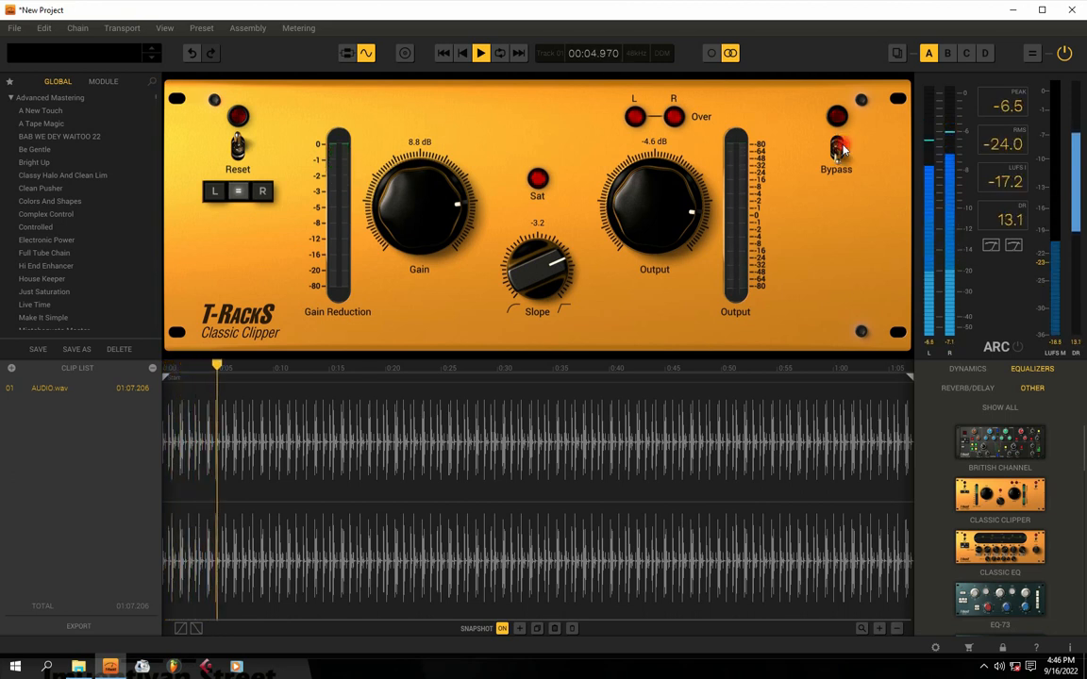
pyautogui.click(840, 146)
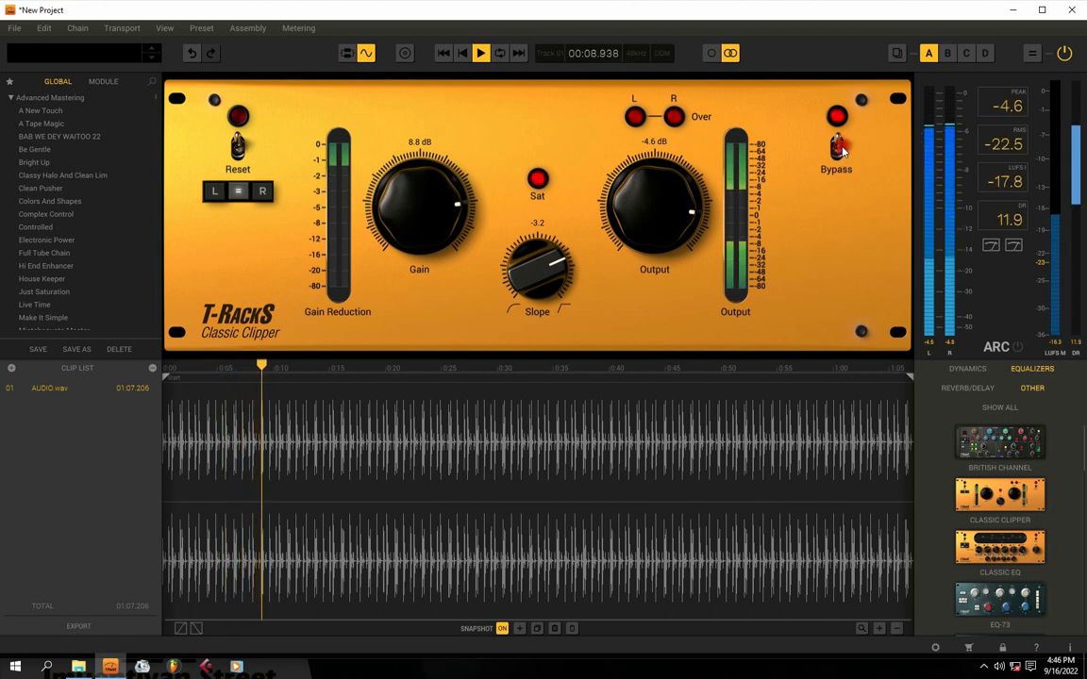
pyautogui.moveTo(433, 210); pyautogui.dragTo(435, 206)
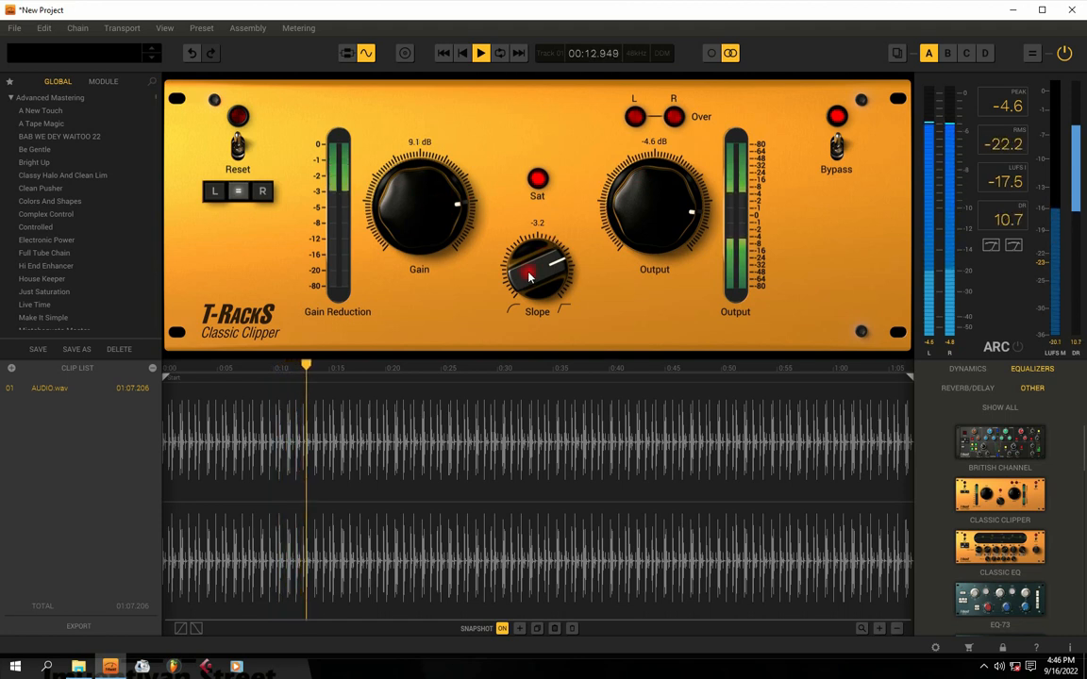
# Audition the clip with the clipper's slope at -6.1, -10.0 and 0.0
pyautogui.press('space')
pyautogui.press('space')
pyautogui.moveTo(543, 274); pyautogui.dragTo(538, 344)
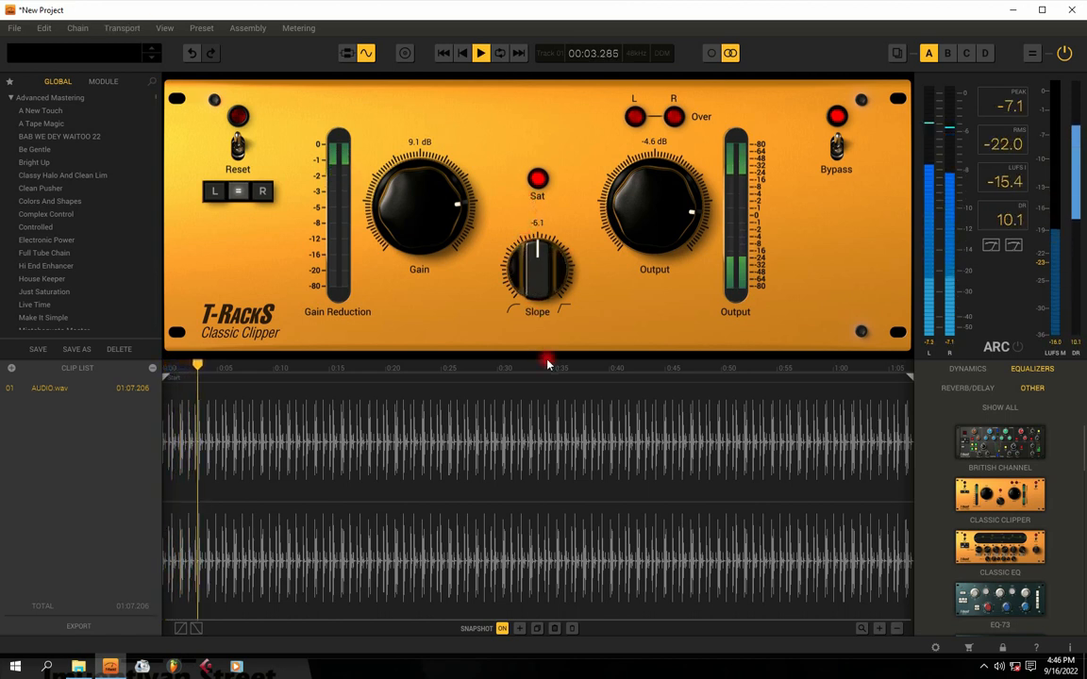
pyautogui.press('space')
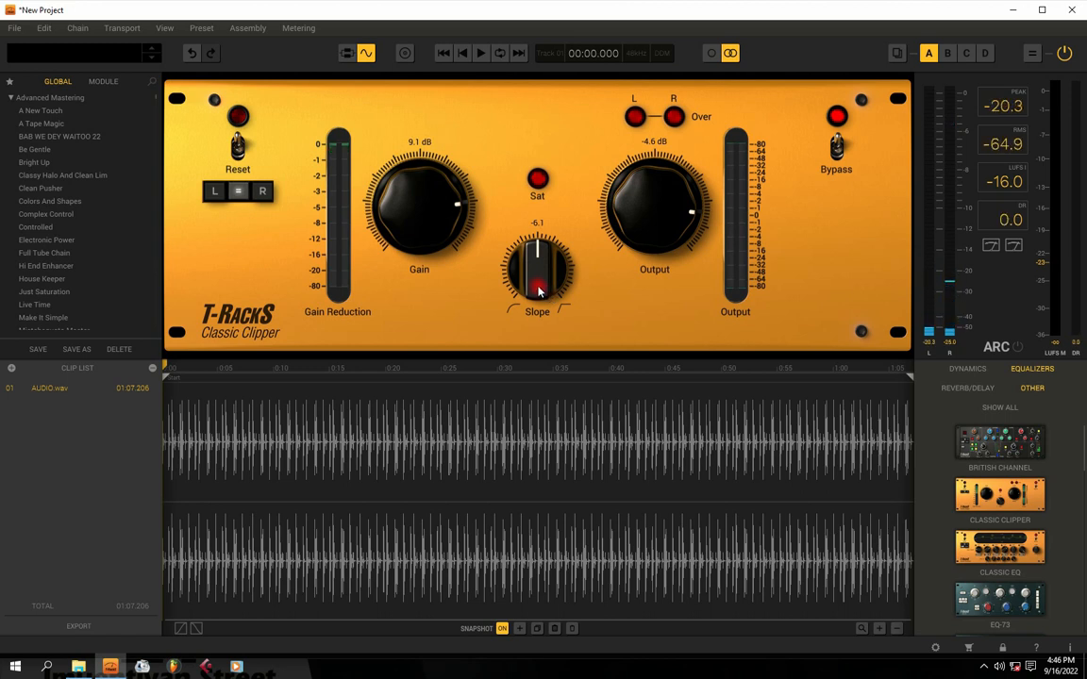
pyautogui.moveTo(535, 285); pyautogui.dragTo(552, 363)
pyautogui.press('space')
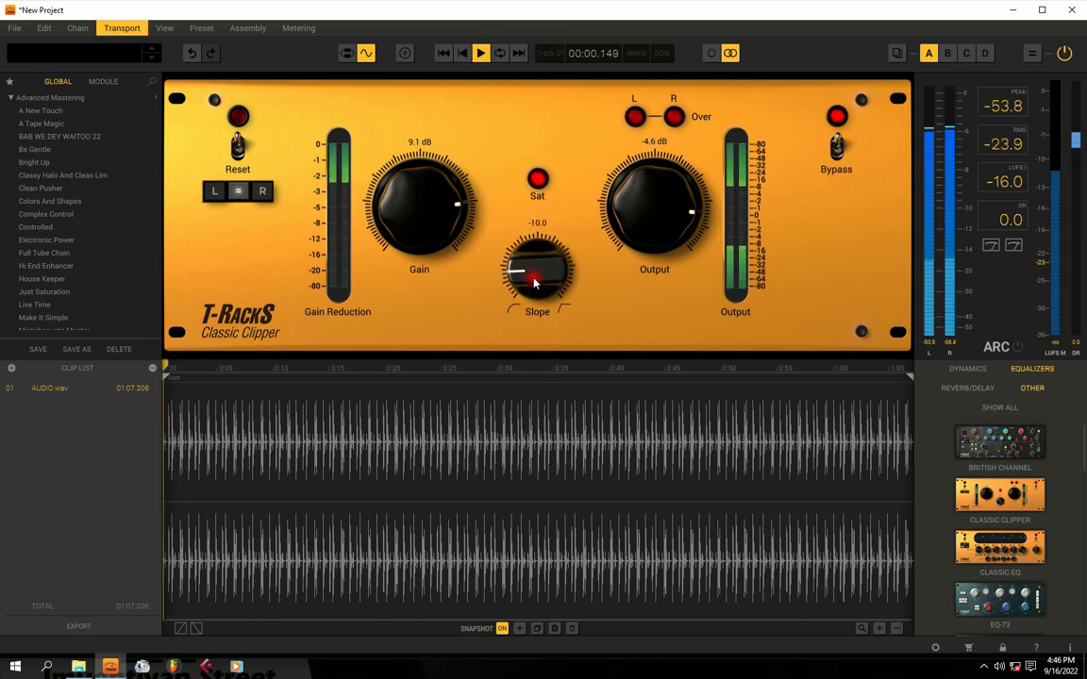
pyautogui.moveTo(534, 281); pyautogui.dragTo(534, 179)
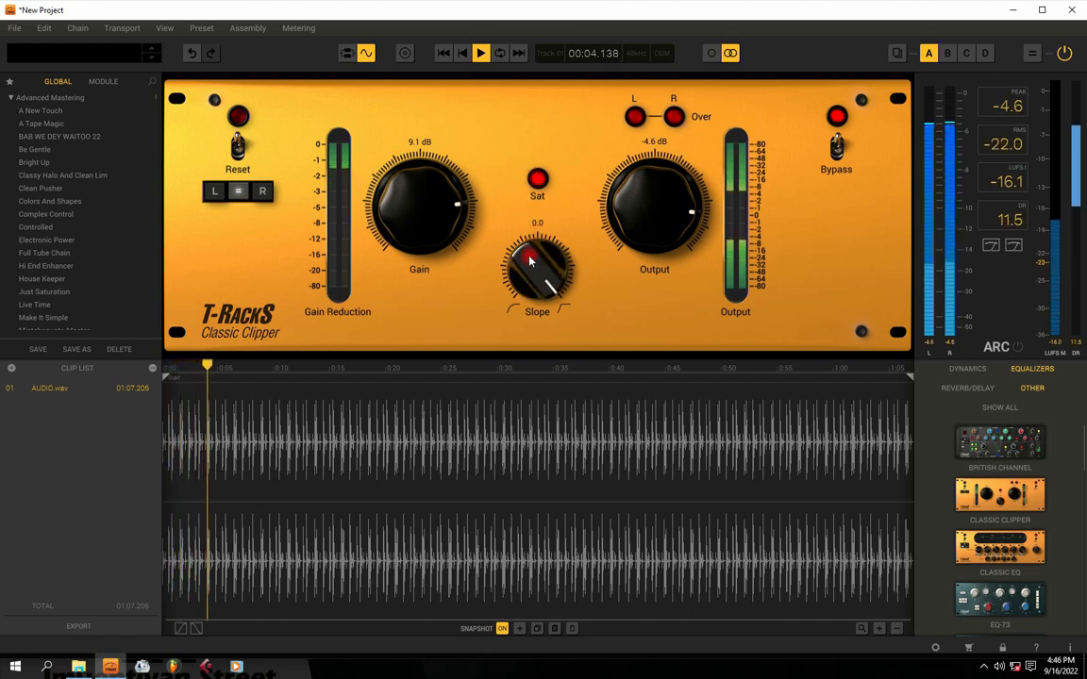
# Set the clipper's slope to -2.1 and its output to -4.1 dB, replaying the clip to check the levels
pyautogui.press('space')
pyautogui.moveTo(531, 263); pyautogui.dragTo(529, 295)
pyautogui.press('space')
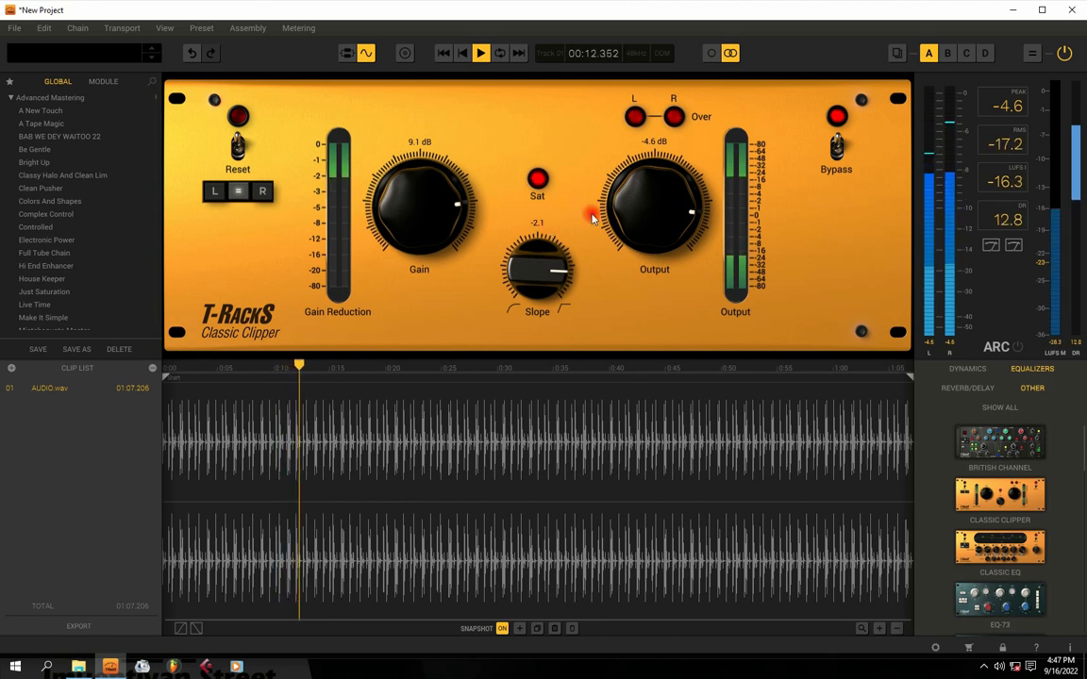
pyautogui.press('space')
pyautogui.press('space')
pyautogui.moveTo(672, 218); pyautogui.dragTo(672, 207)
pyautogui.press('space')
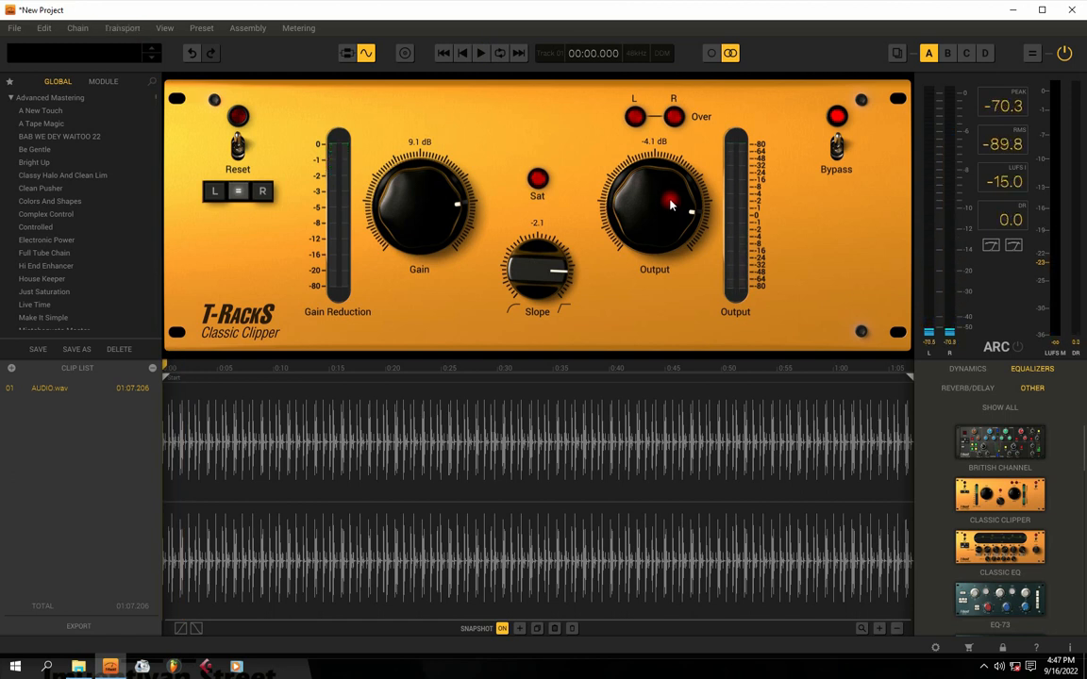
# Export the current clip as a 16 bit, 48000 Hz WAV named AUDIO TUTORIAL into the Desktop folder T RACKS SAMPLE TUTORIAL
pyautogui.click(15, 28)
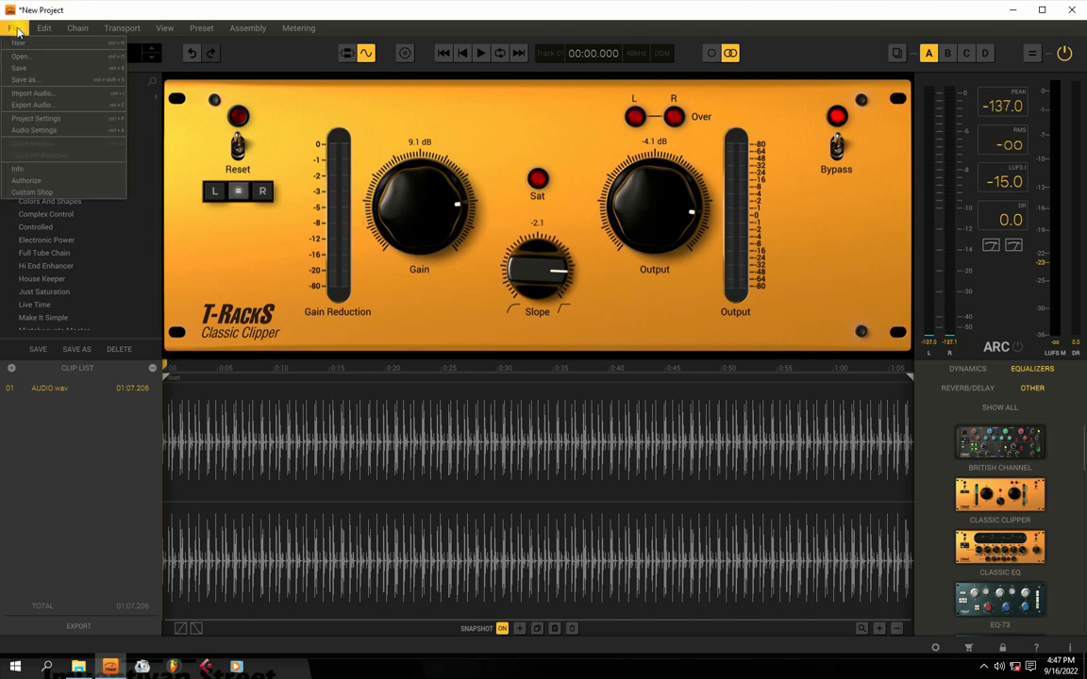
pyautogui.click(31, 104)
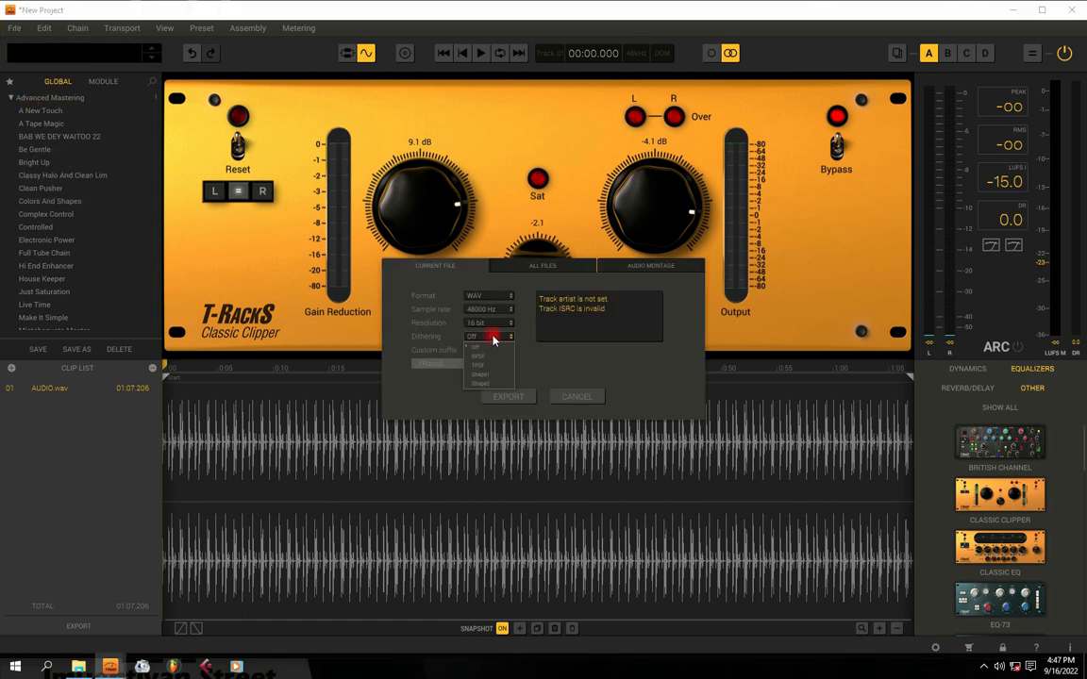
pyautogui.click(509, 397)
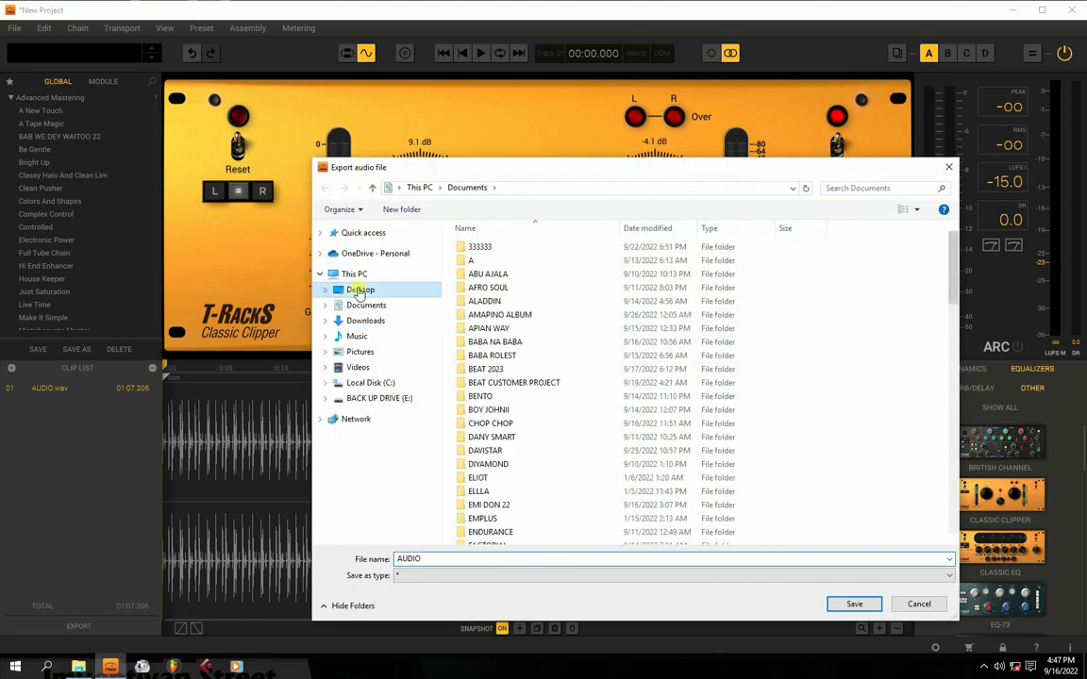
pyautogui.click(359, 291)
pyautogui.click(488, 329)
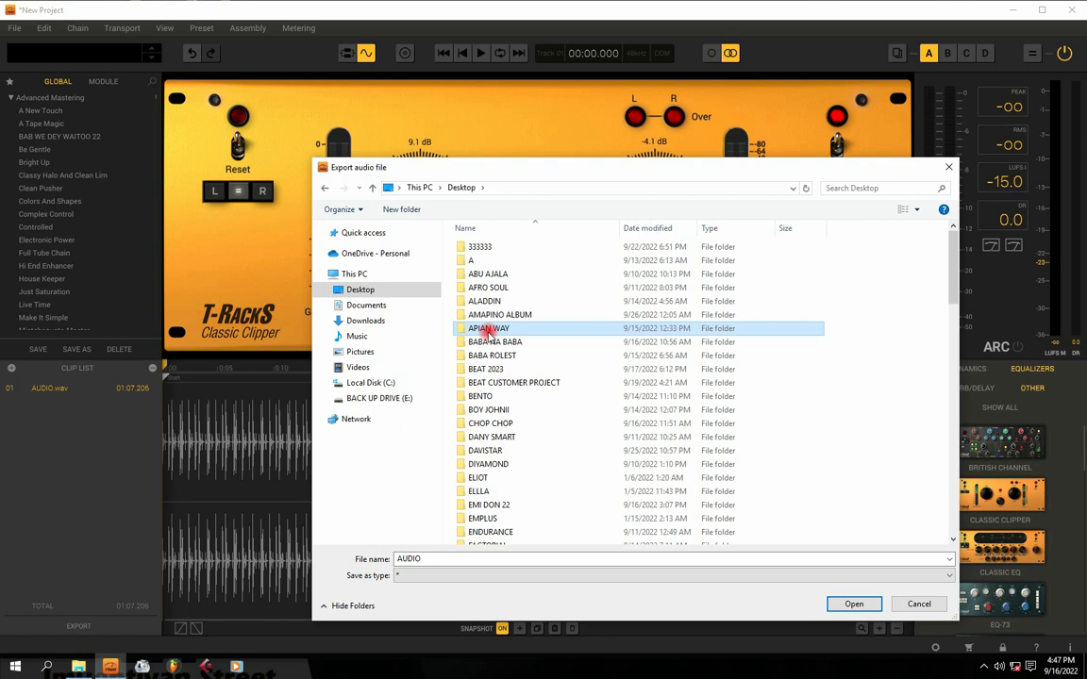
pyautogui.scroll(-10, 488, 329)
pyautogui.doubleClick(497, 247)
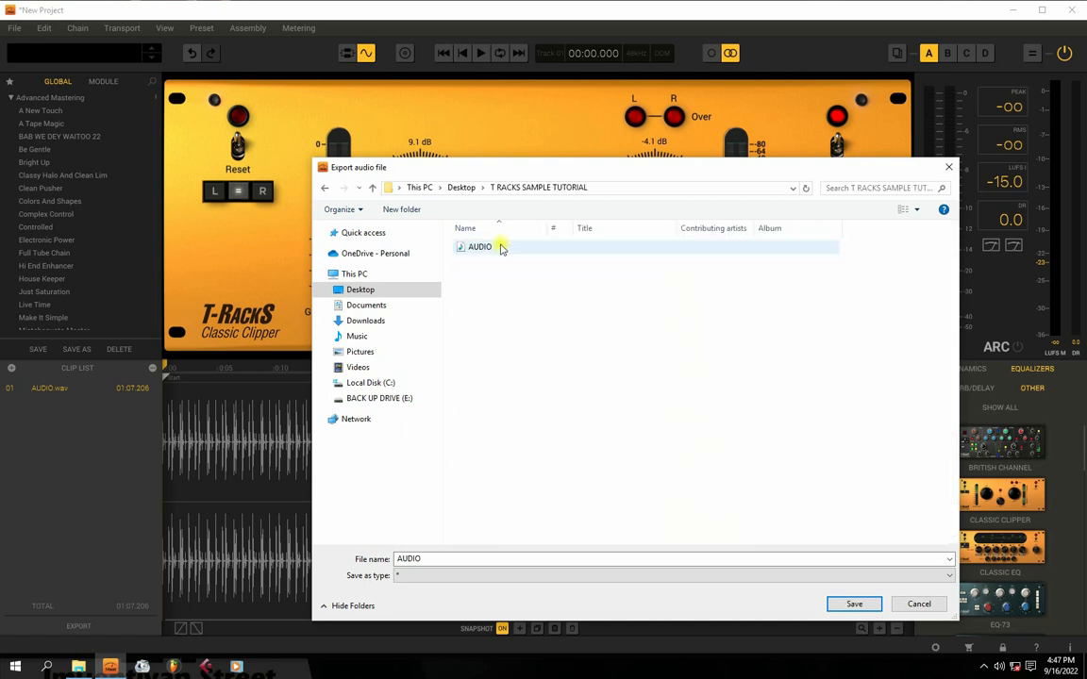
pyautogui.doubleClick(430, 559)
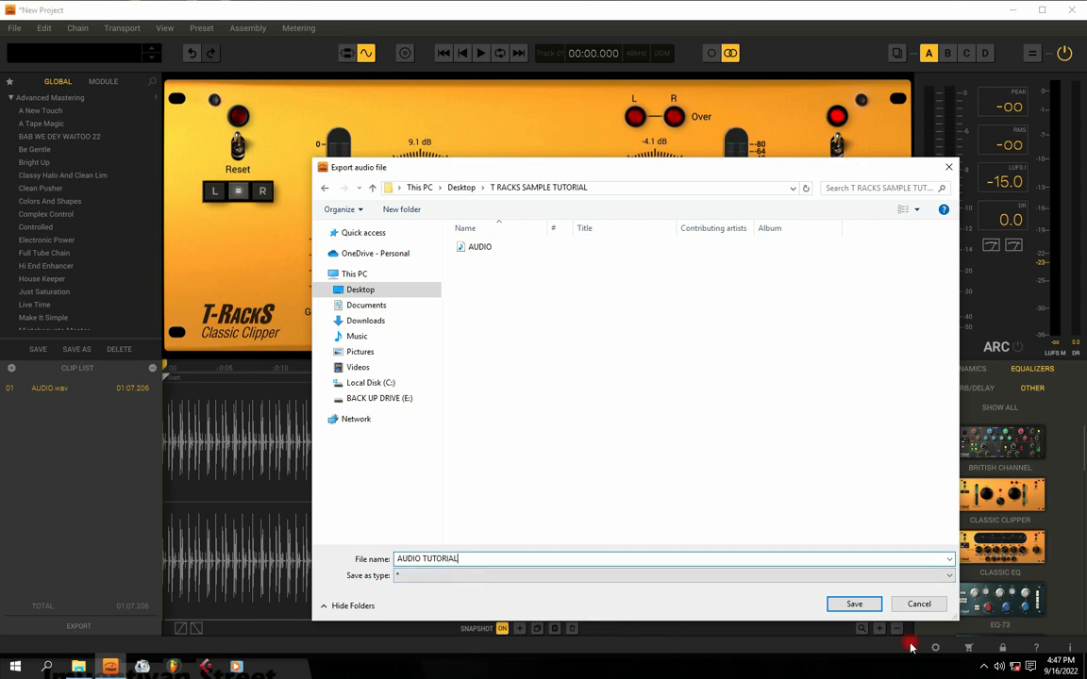
pyautogui.click(854, 606)
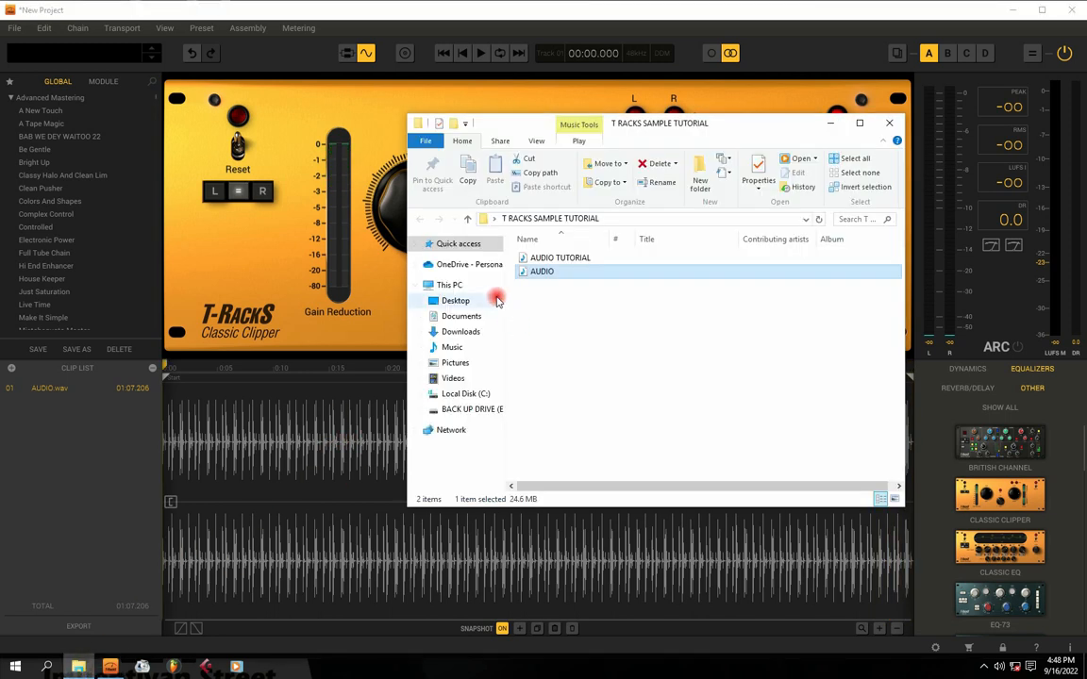
# Play the exported AUDIO TUTORIAL file from its folder in the media player, and close the player
pyautogui.moveTo(664, 126); pyautogui.dragTo(799, 134)
pyautogui.rightClick(705, 262)
pyautogui.click(722, 267)
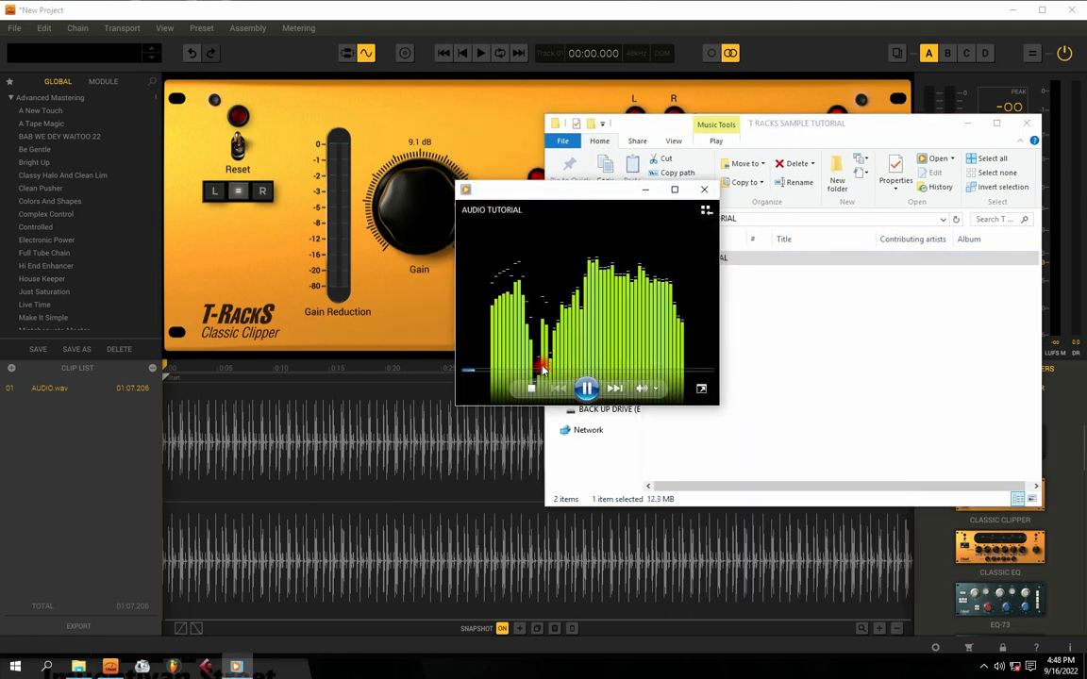
pyautogui.click(704, 189)
# Add the exported AUDIO TUTORIAL file to the T-RackS clip list and view it alternately with AUDIO.wav
pyautogui.moveTo(758, 123); pyautogui.dragTo(919, 111)
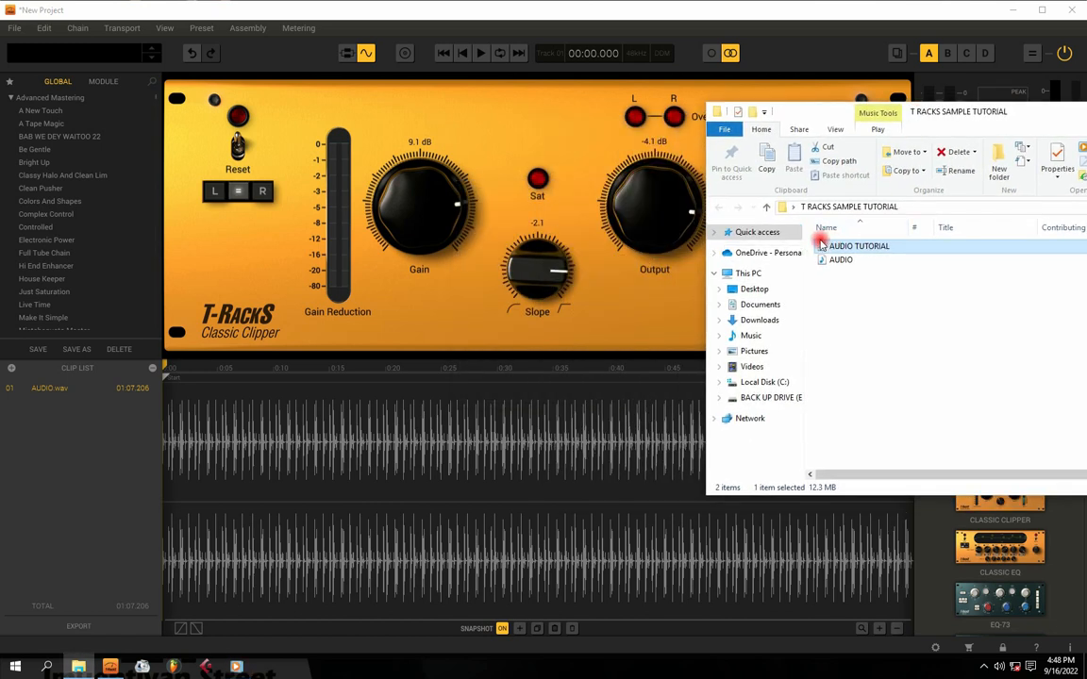
pyautogui.moveTo(822, 248); pyautogui.dragTo(324, 485)
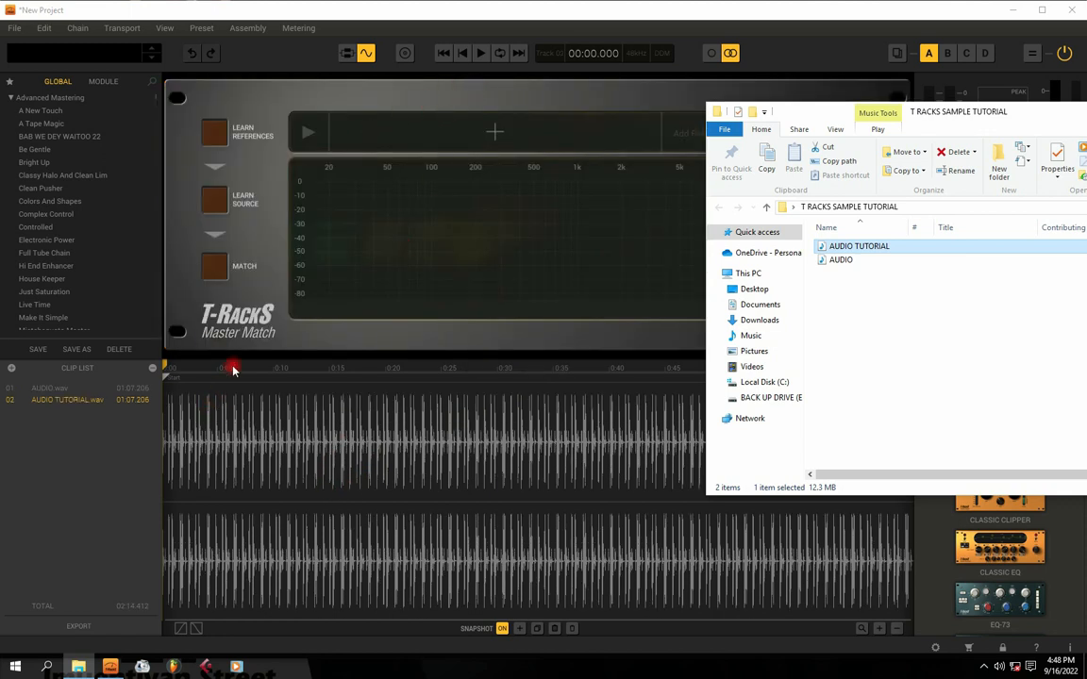
pyautogui.click(120, 389)
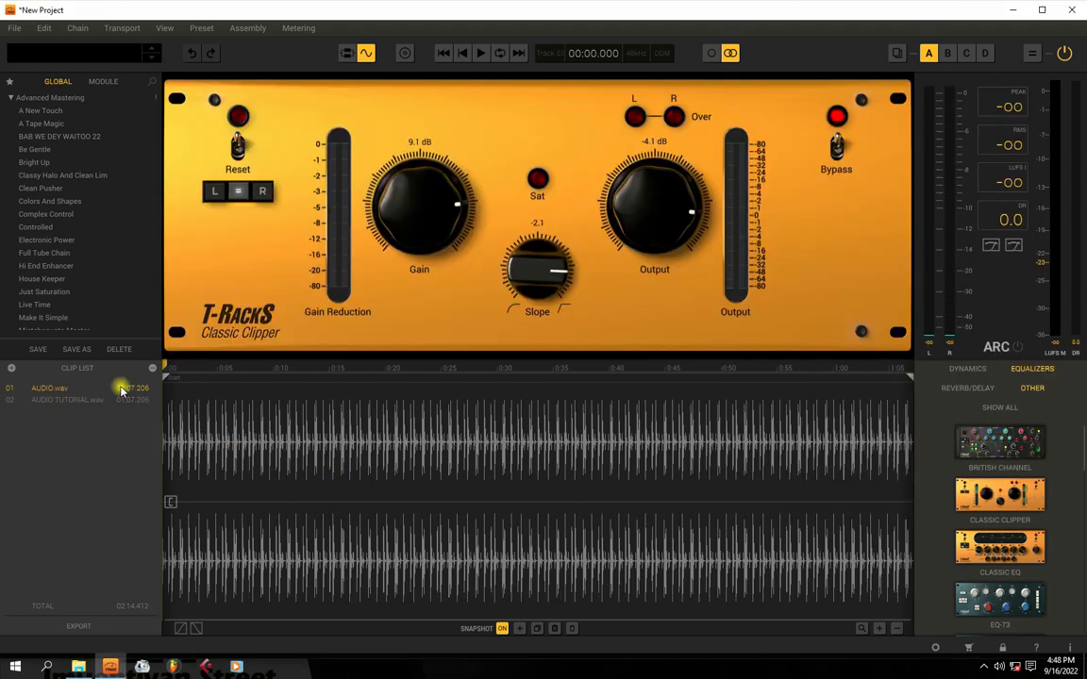
pyautogui.click(94, 402)
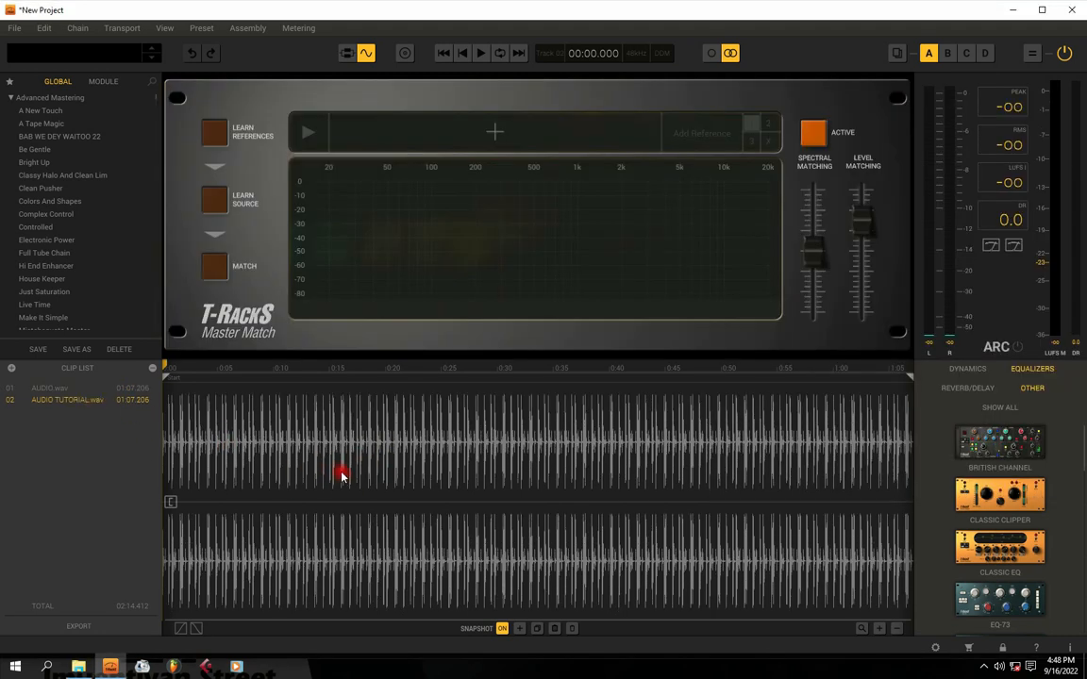
# Examine enlarged waveforms of AUDIO TUTORIAL.wav and AUDIO.wav to compare their peaks
pyautogui.click(877, 630)
pyautogui.click(876, 628)
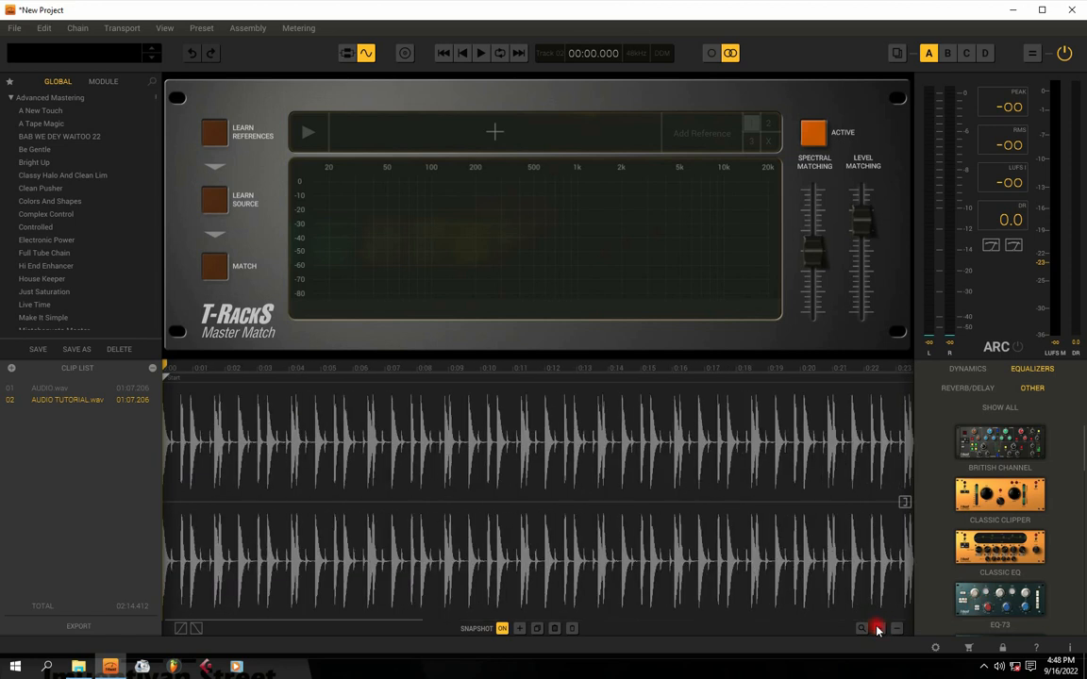
pyautogui.click(80, 389)
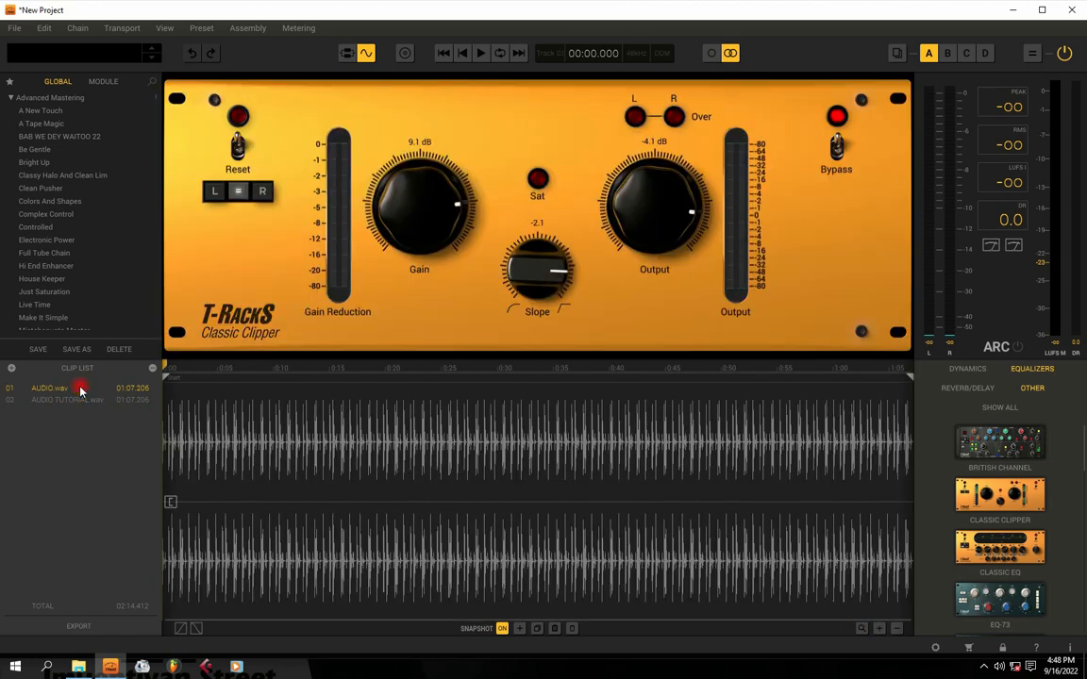
pyautogui.click(879, 629)
pyautogui.click(70, 401)
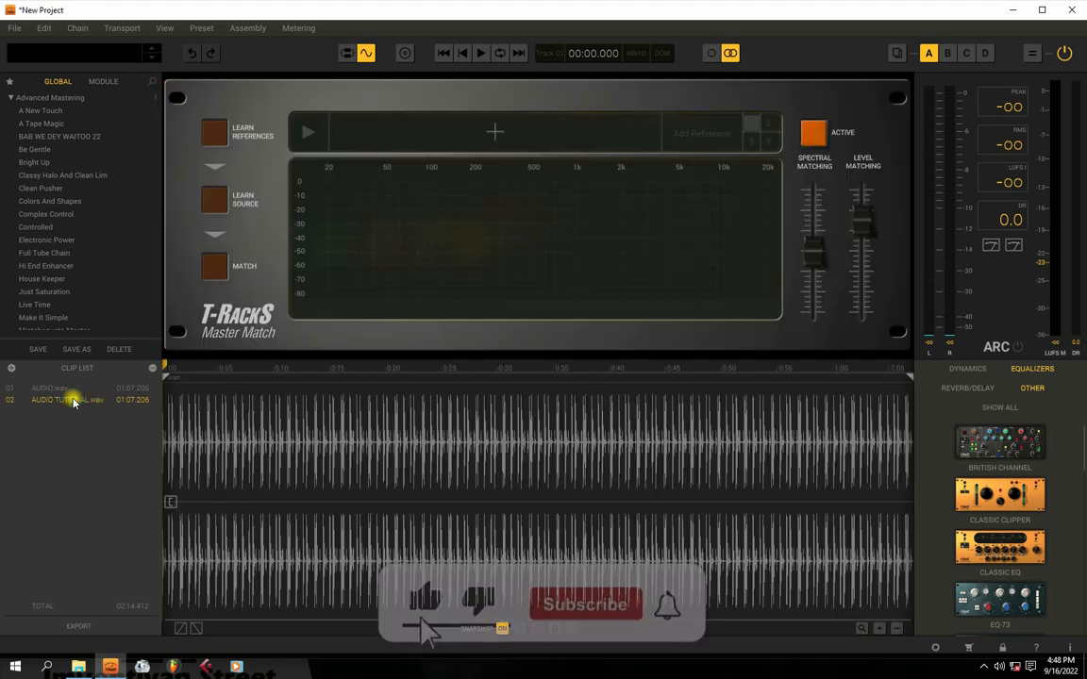
pyautogui.click(880, 629)
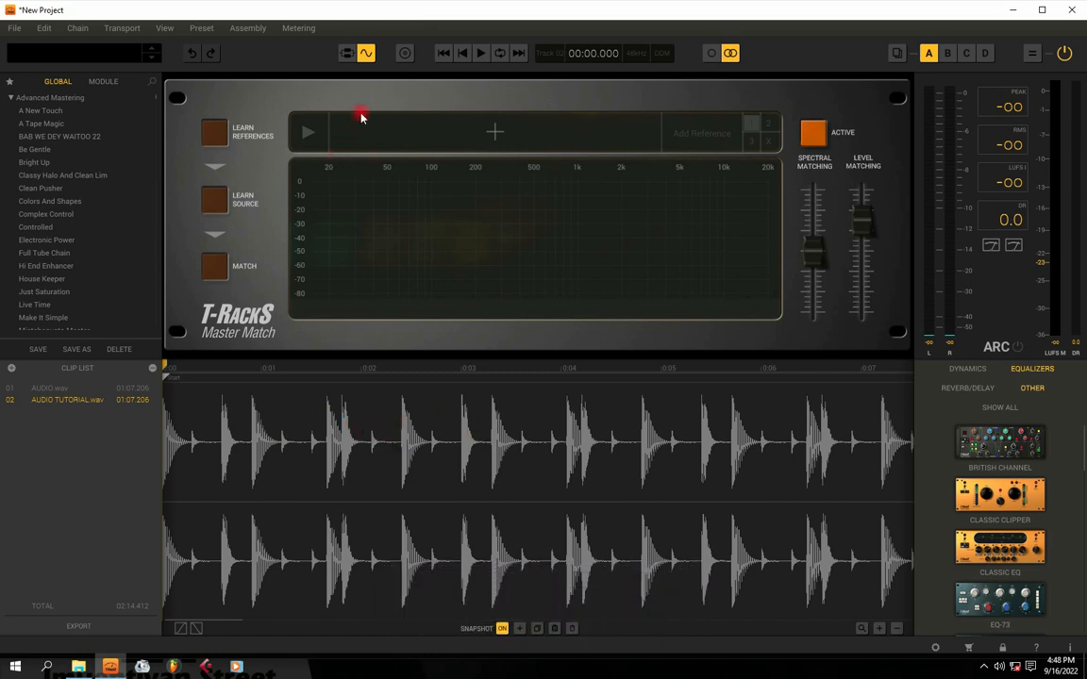
# Play AUDIO TUTORIAL.wav and AUDIO.wav alternately to compare their sound and levels, and stop playback
pyautogui.press('space')
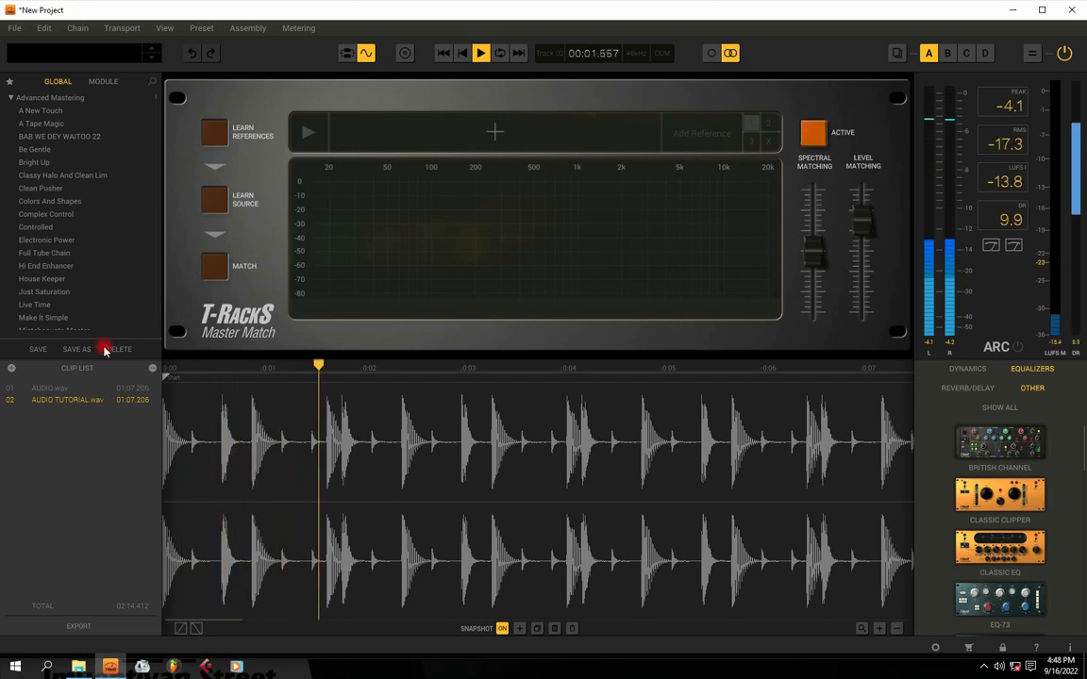
pyautogui.click(66, 388)
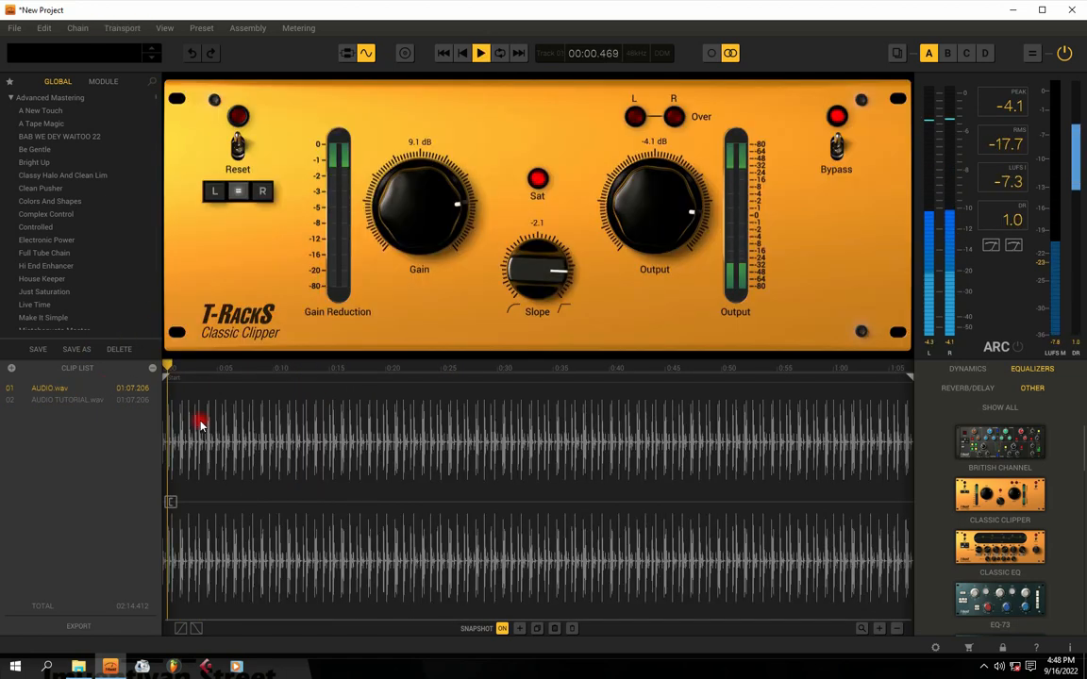
pyautogui.click(66, 400)
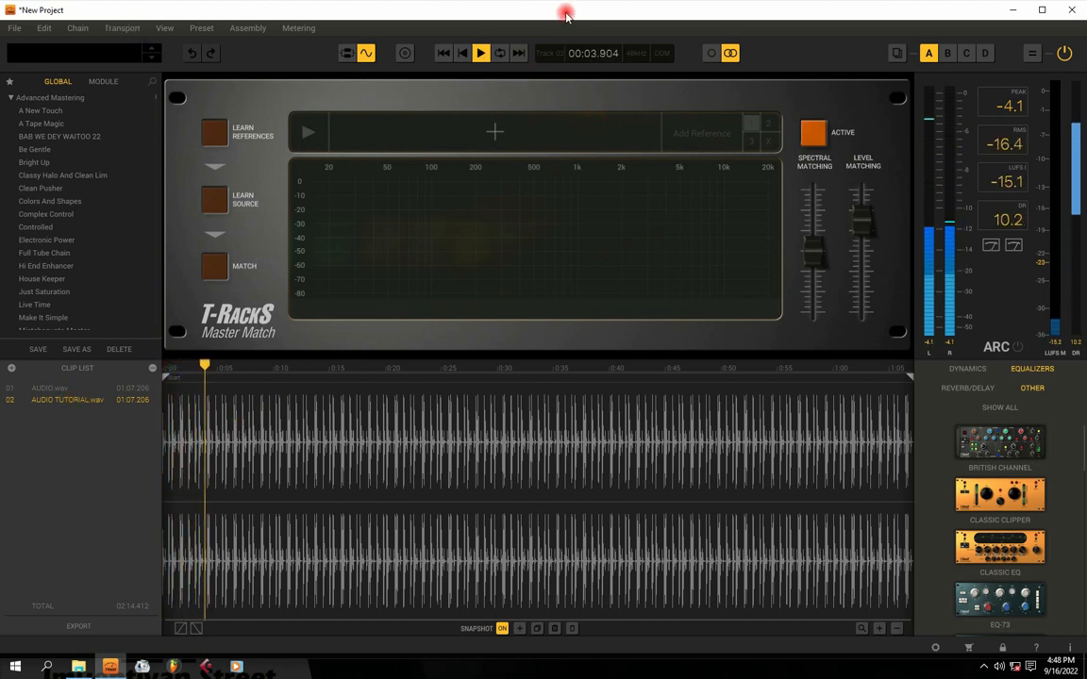
pyautogui.press('space')
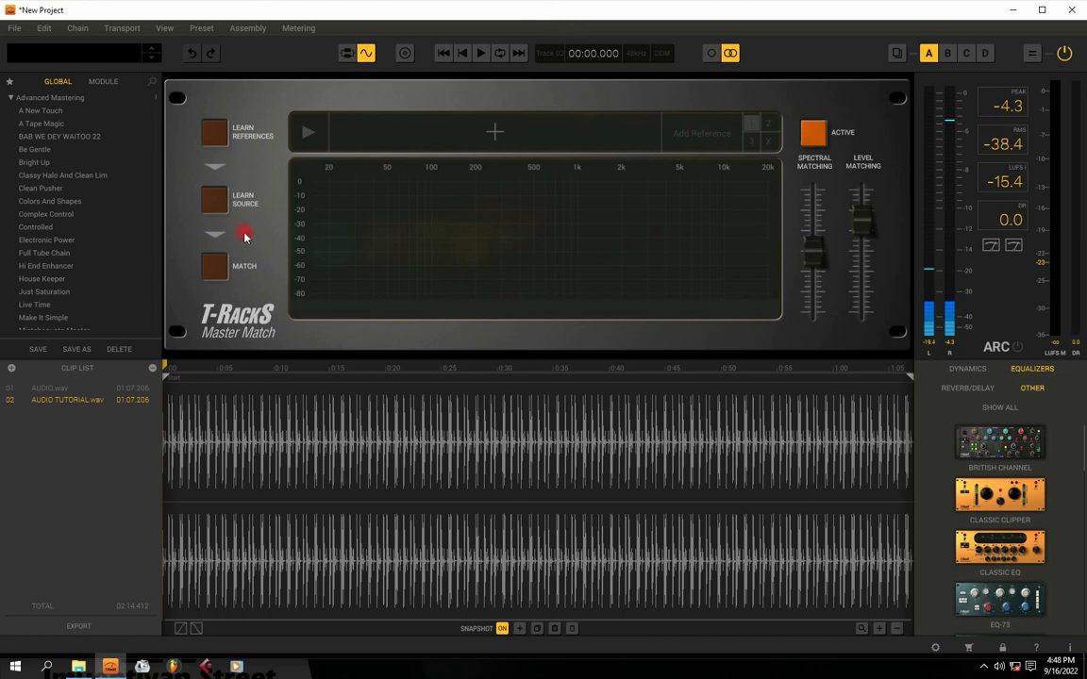
# Select AUDIO.wav in the clip list and play it through the Classic Clipper
pyautogui.click(105, 388)
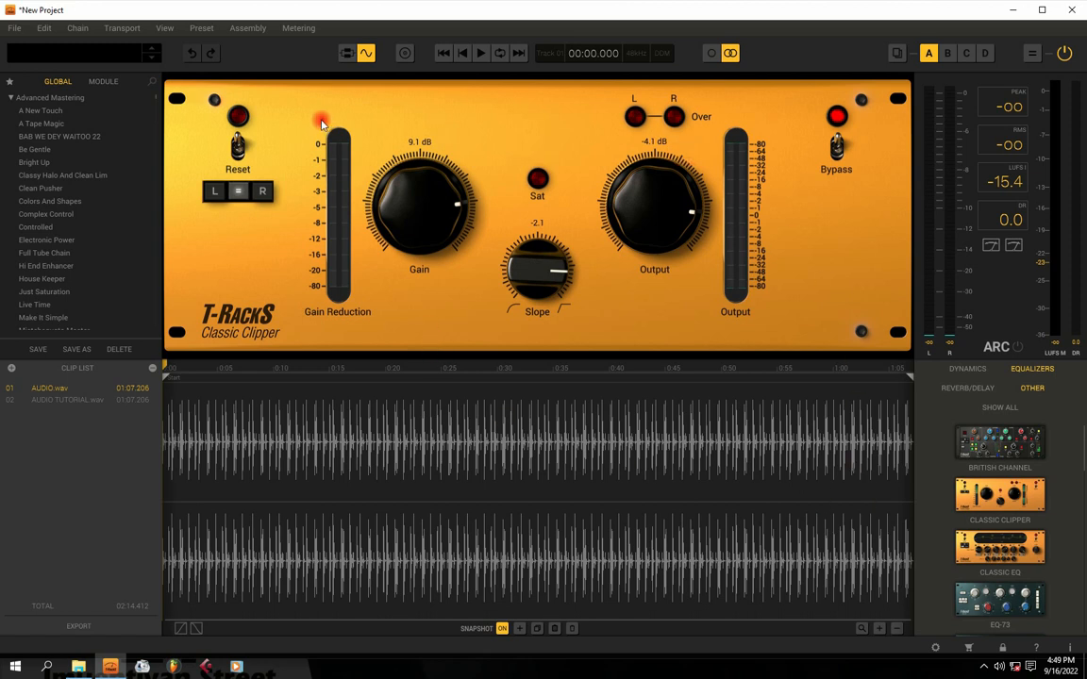
pyautogui.press('space')
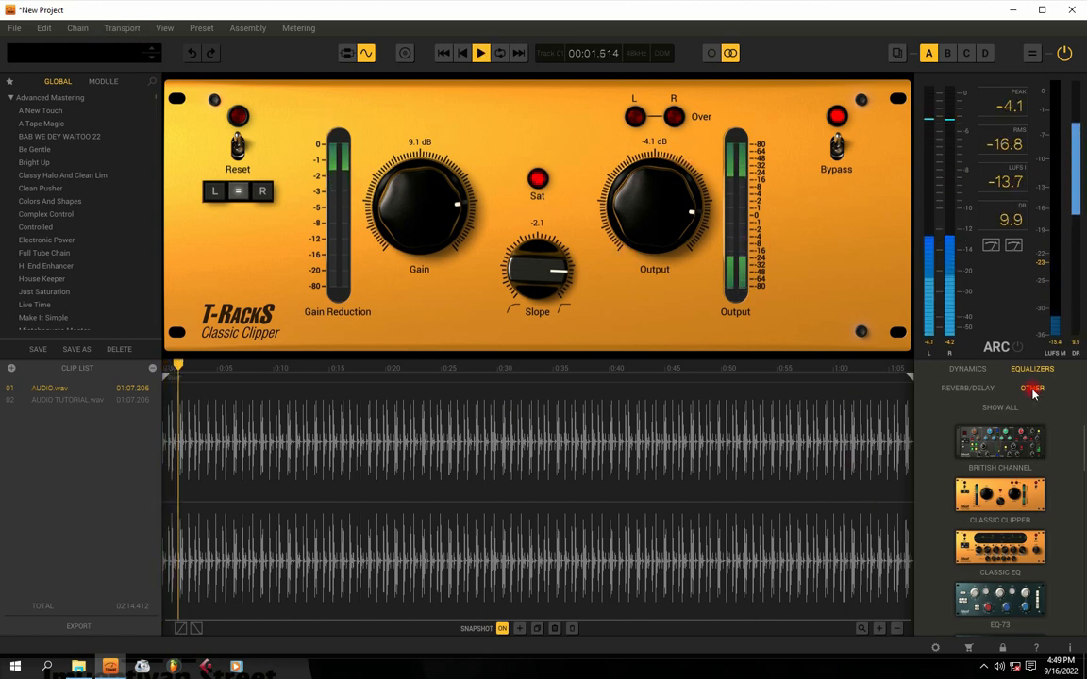
pyautogui.click(984, 667)
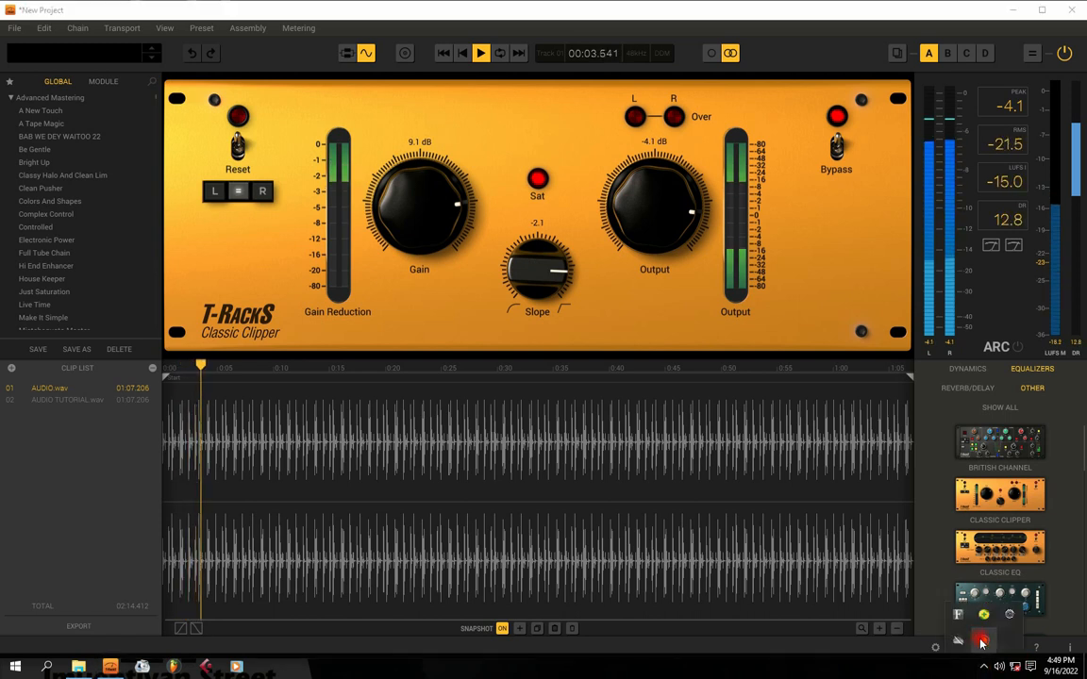